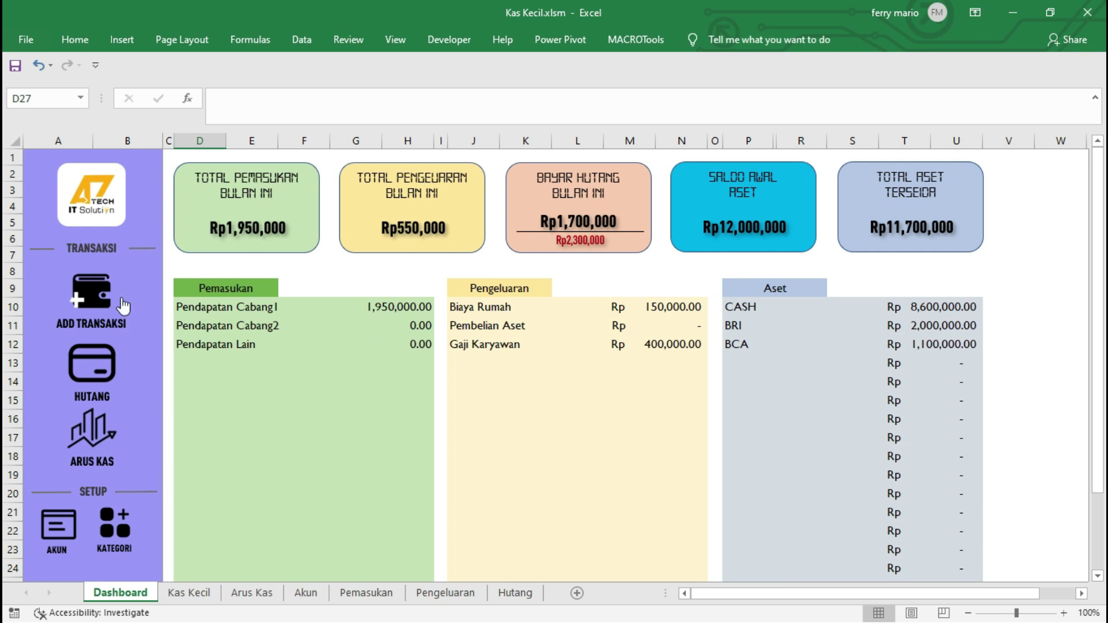
Start a new Pemasukan transaction dated 2/13/2024 with category Pendapatan Cabang1 and account BRI
{"action": "left_click", "coordinate": [85, 300]}
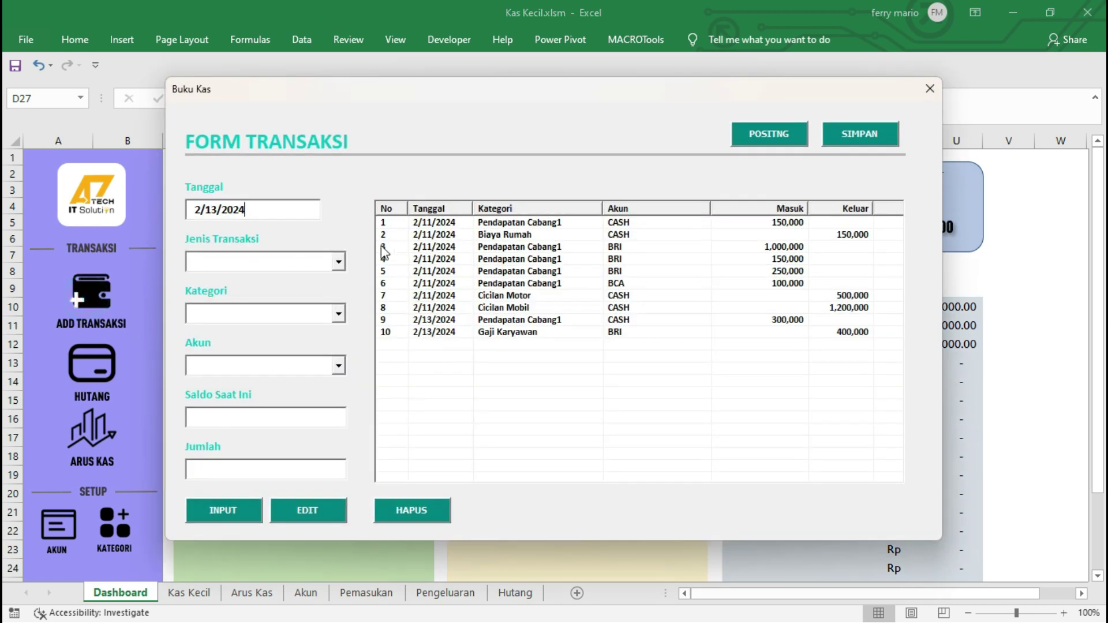
{"action": "left_click", "coordinate": [340, 261]}
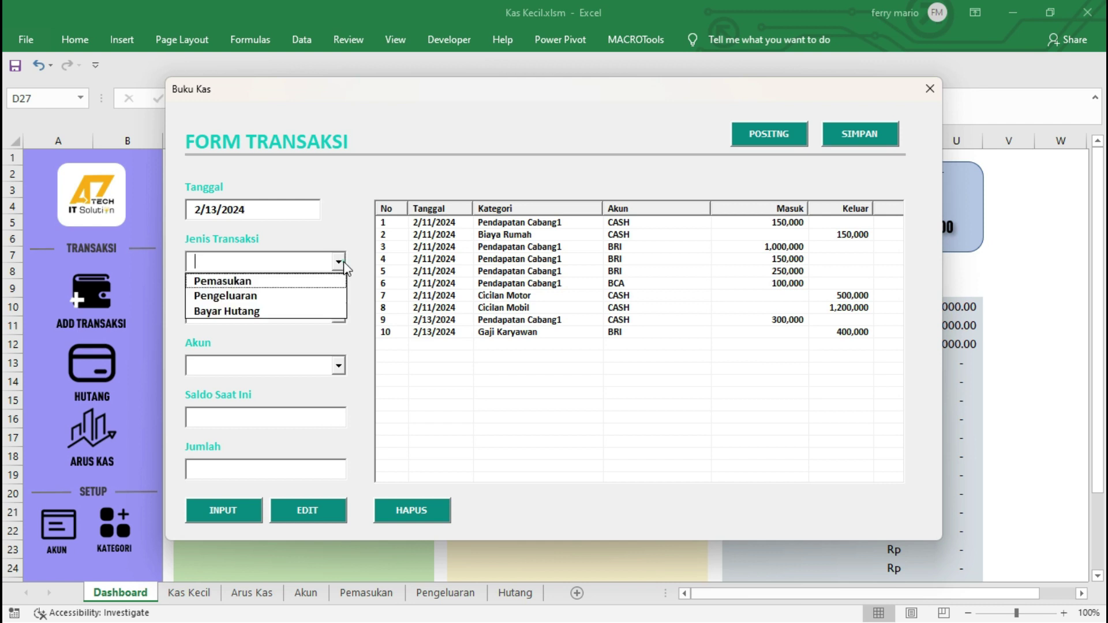
{"action": "left_click", "coordinate": [240, 282]}
{"action": "left_click", "coordinate": [338, 313]}
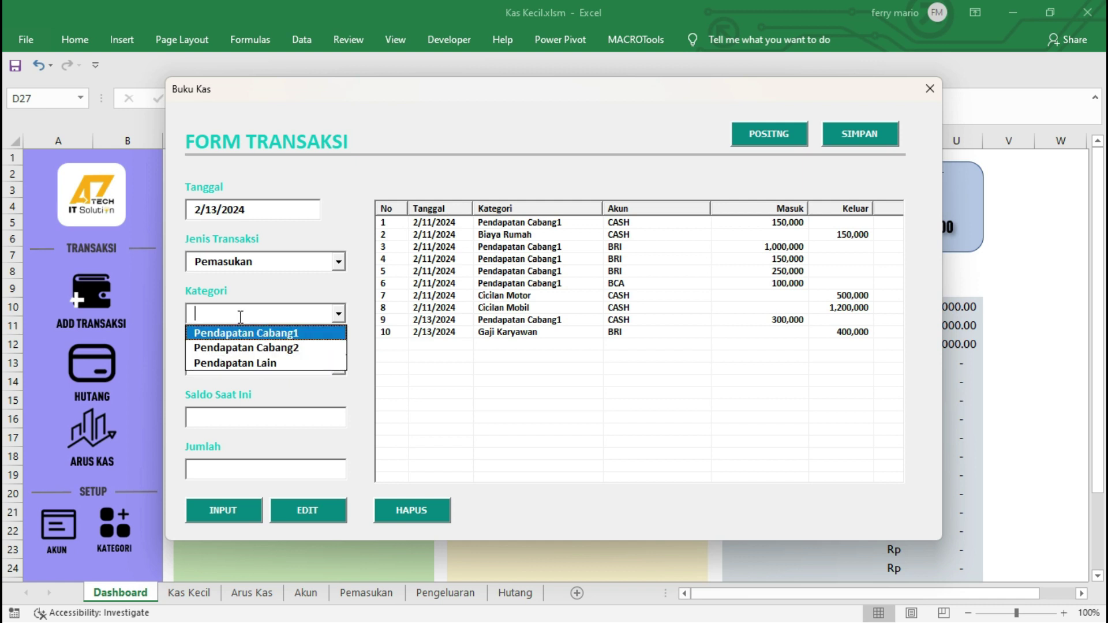
{"action": "left_click", "coordinate": [265, 334]}
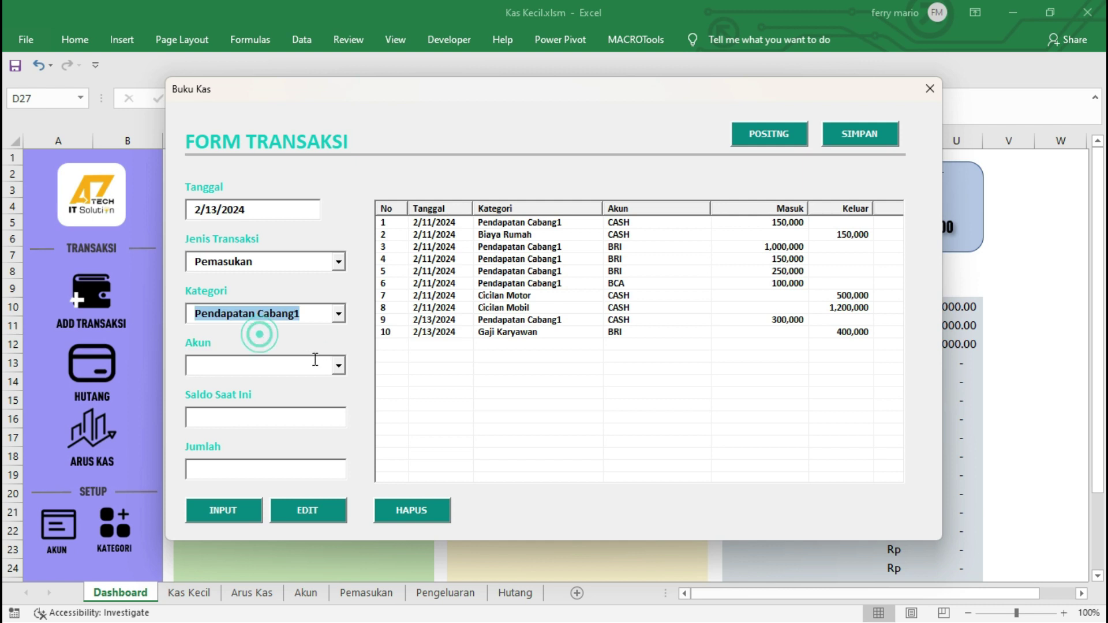
{"action": "left_click", "coordinate": [338, 365]}
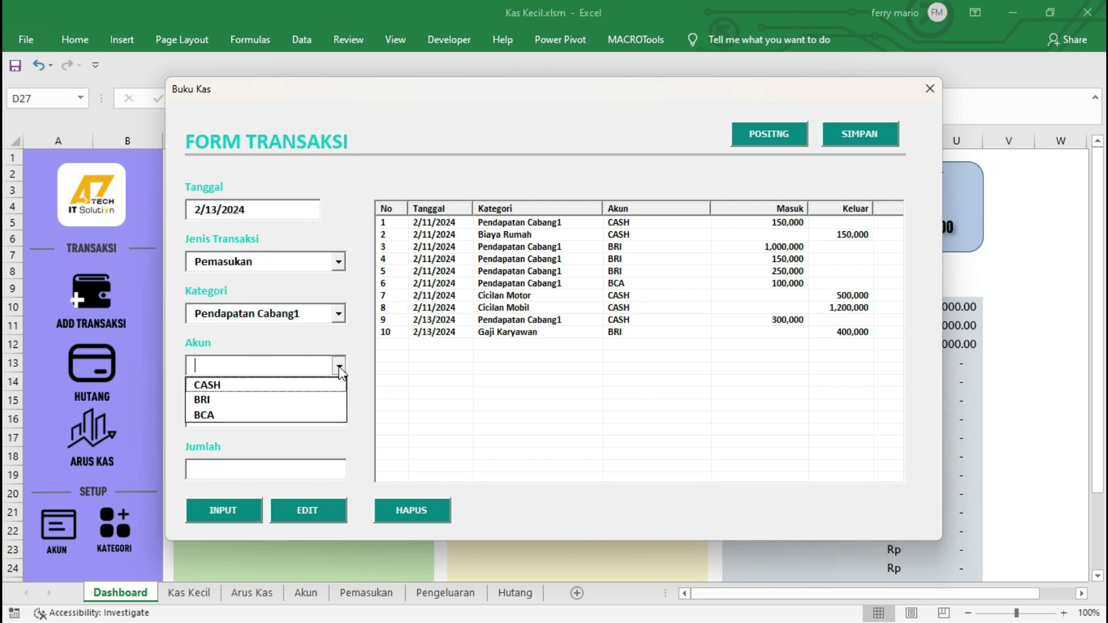
{"action": "left_click", "coordinate": [241, 400]}
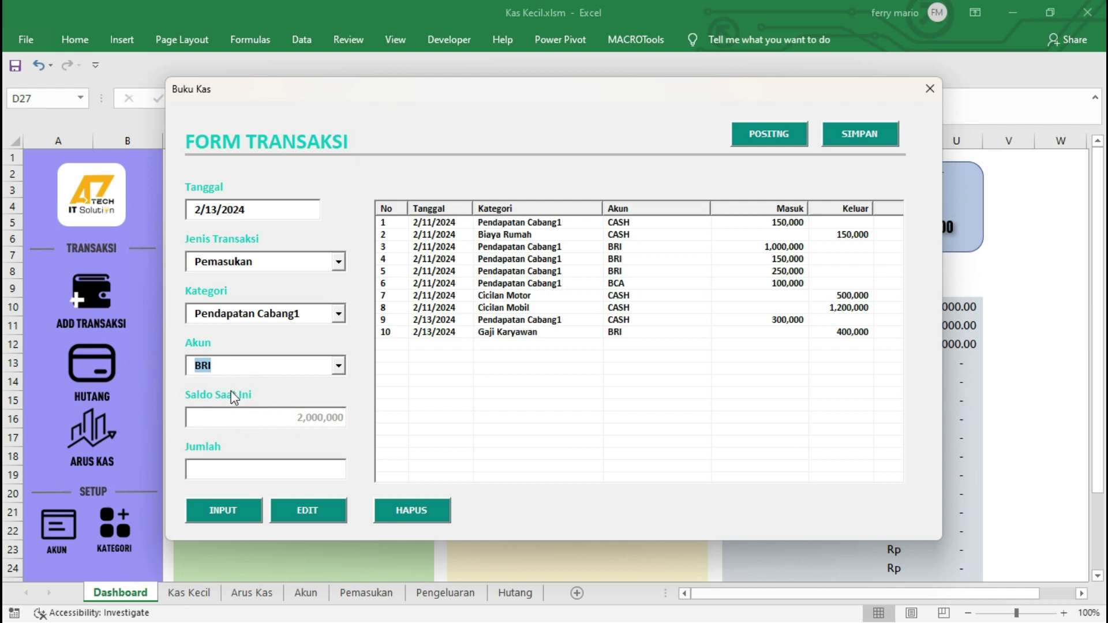
Set the income transaction's amount to 500,000, submit the entry, and close the transaction form
{"action": "left_click", "coordinate": [302, 473]}
{"action": "type", "text": "500,000"}
{"action": "key", "text": "Tab"}
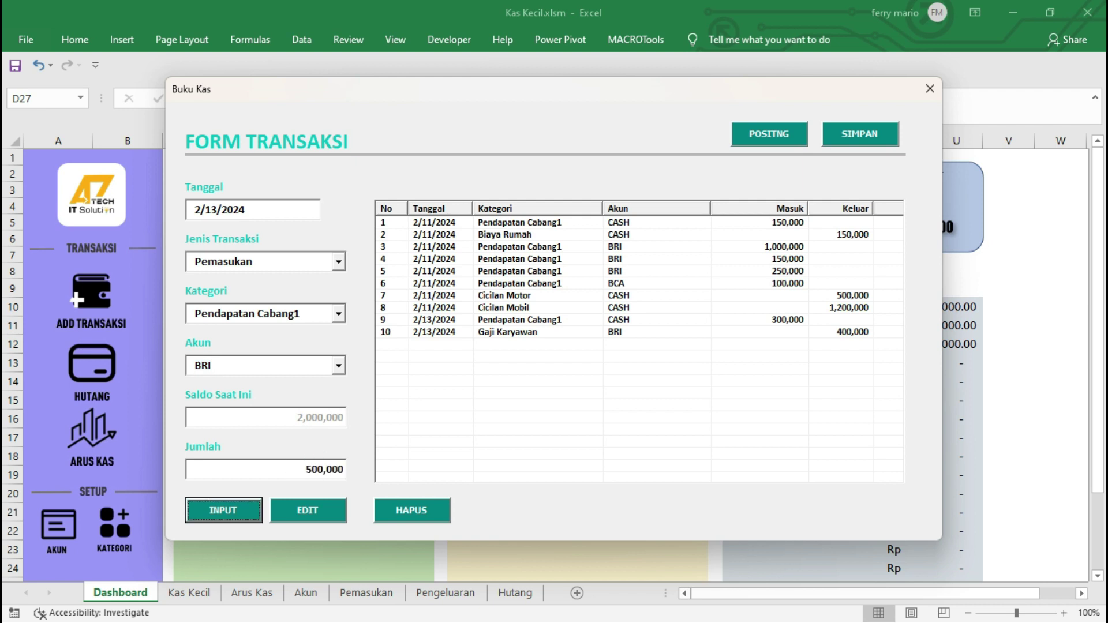
{"action": "key", "text": "Return"}
{"action": "key", "text": "Return"}
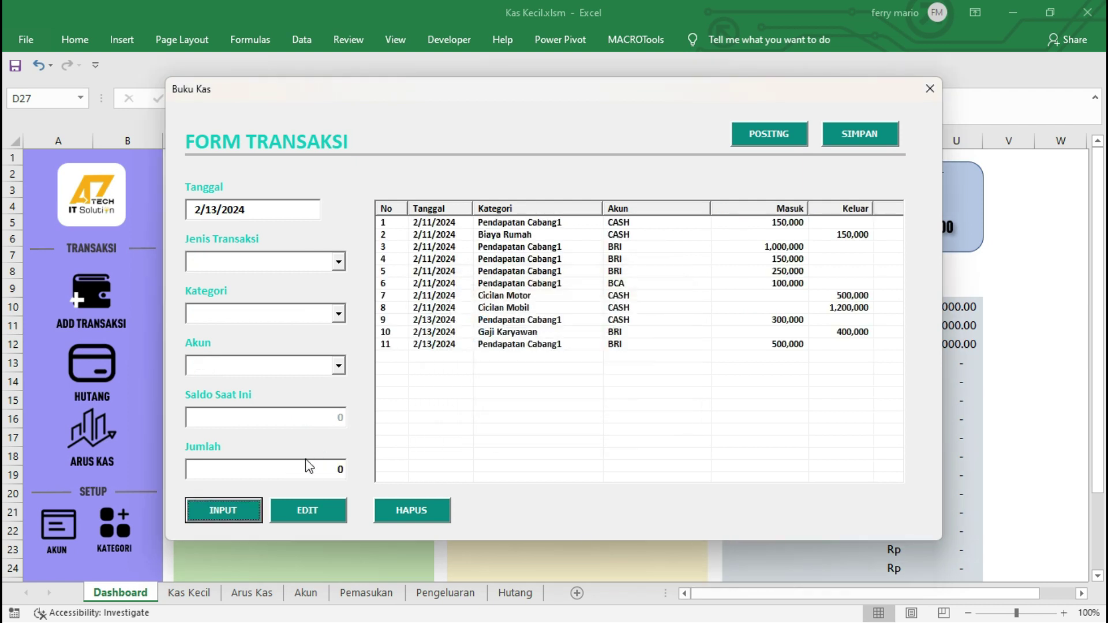
{"action": "left_click", "coordinate": [930, 89]}
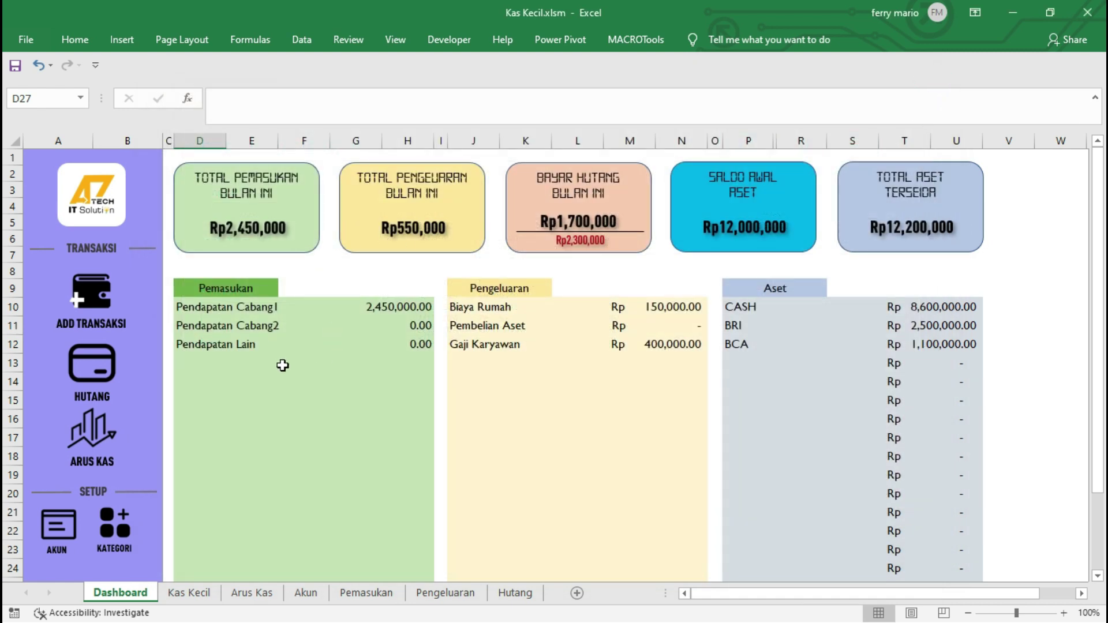
Check the Pendapatan Cabang1 income on the Dashboard and the new BRI entry on the Kas Kecil sheet, returning to the Dashboard
{"action": "left_click", "coordinate": [304, 312]}
{"action": "left_click", "coordinate": [399, 308]}
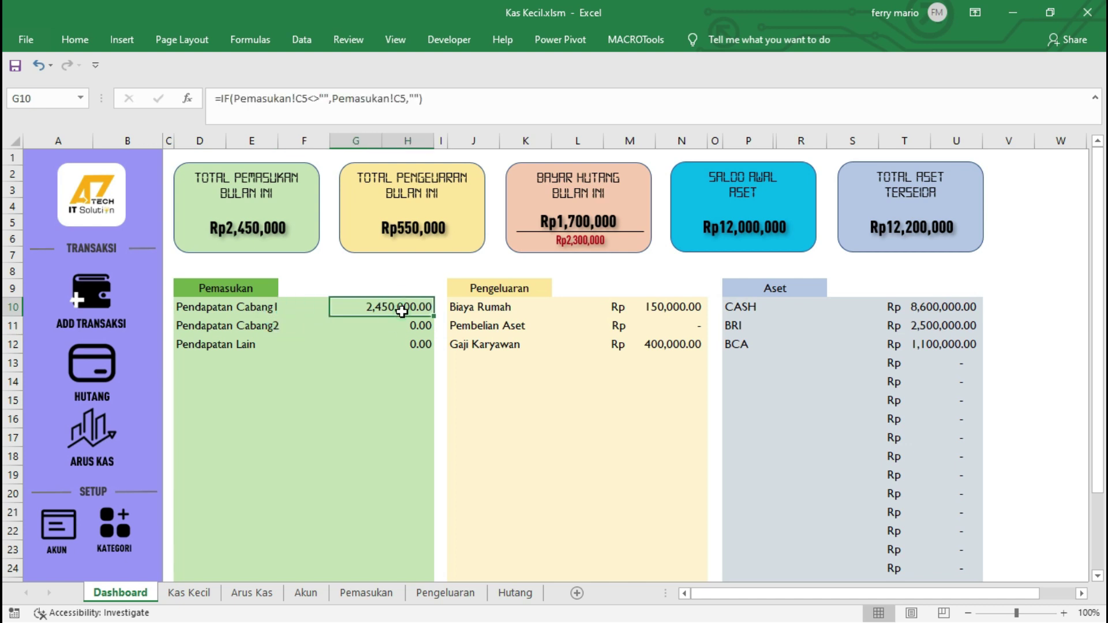
{"action": "left_click", "coordinate": [189, 593]}
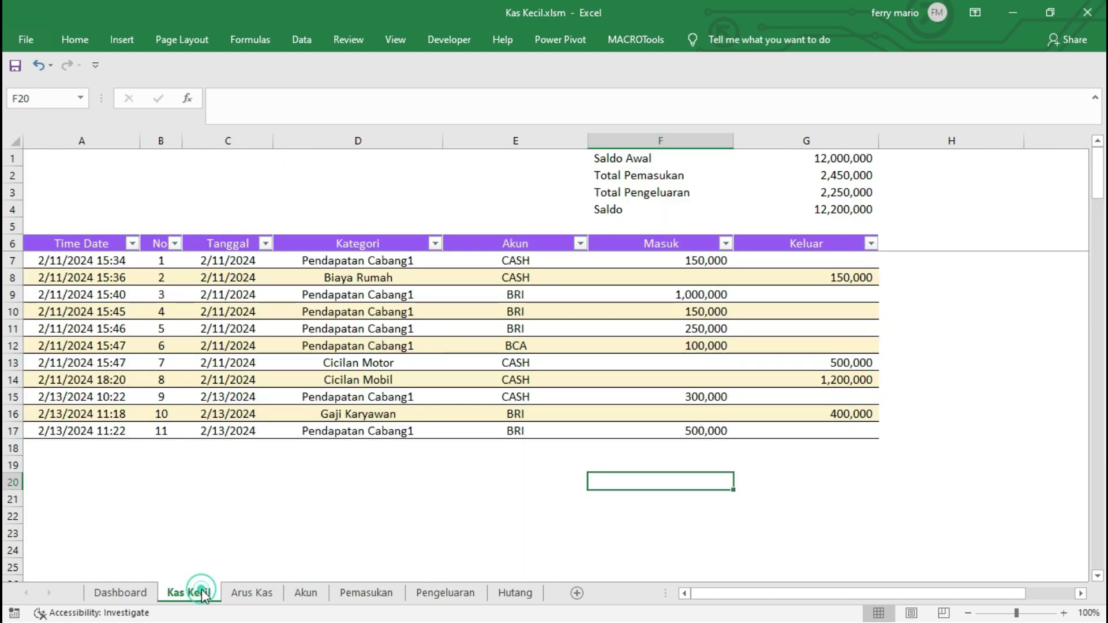
{"action": "left_click", "coordinate": [323, 436]}
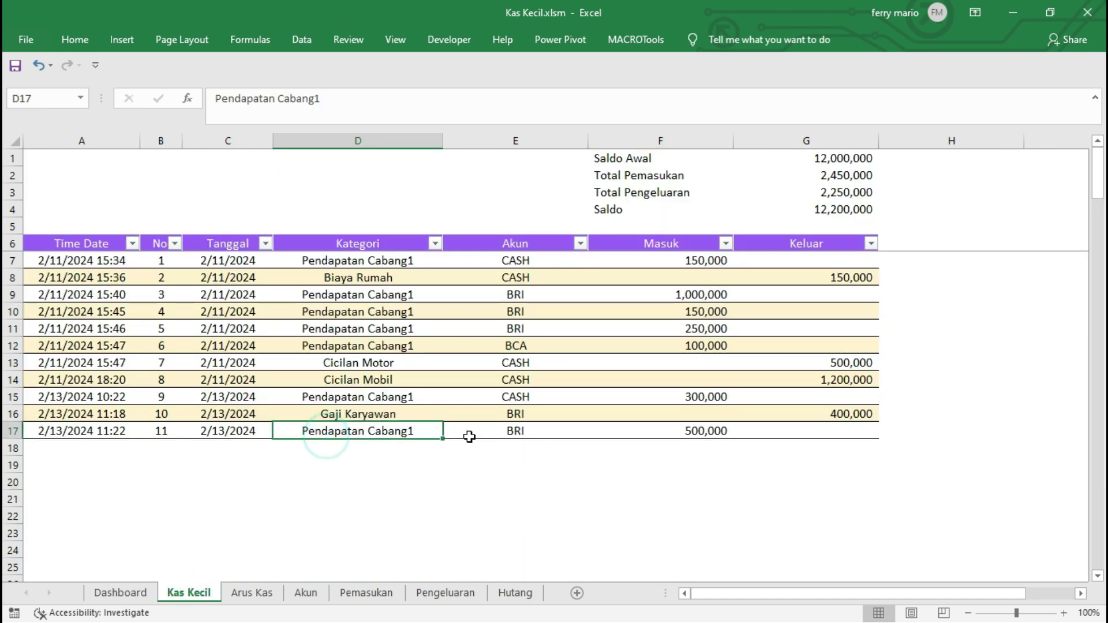
{"action": "left_click", "coordinate": [546, 432]}
{"action": "left_click", "coordinate": [545, 432]}
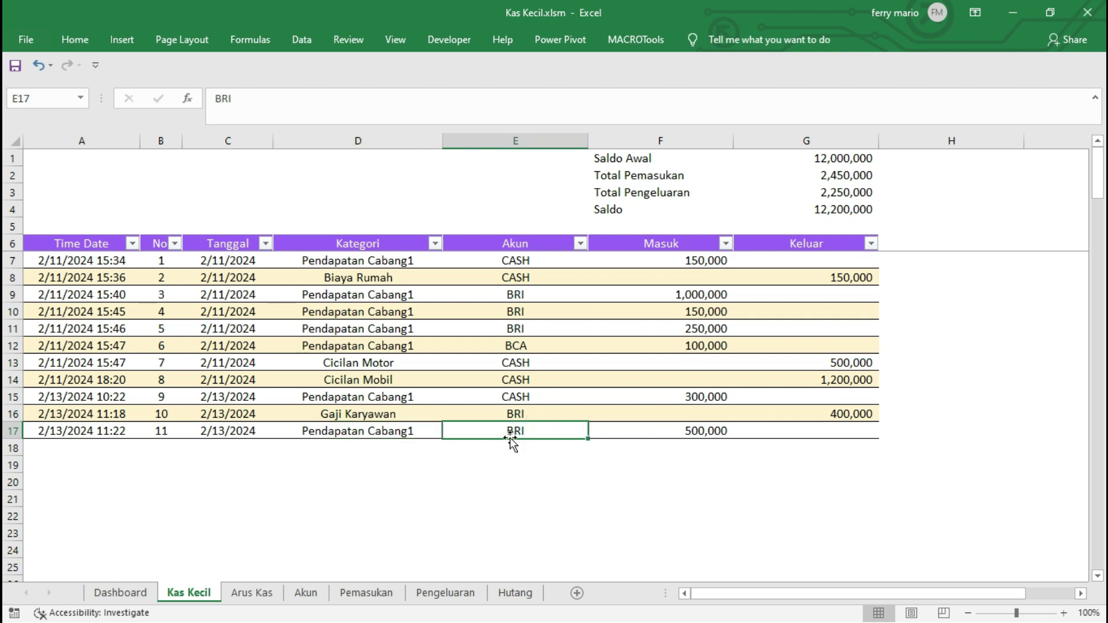
{"action": "left_click", "coordinate": [138, 598]}
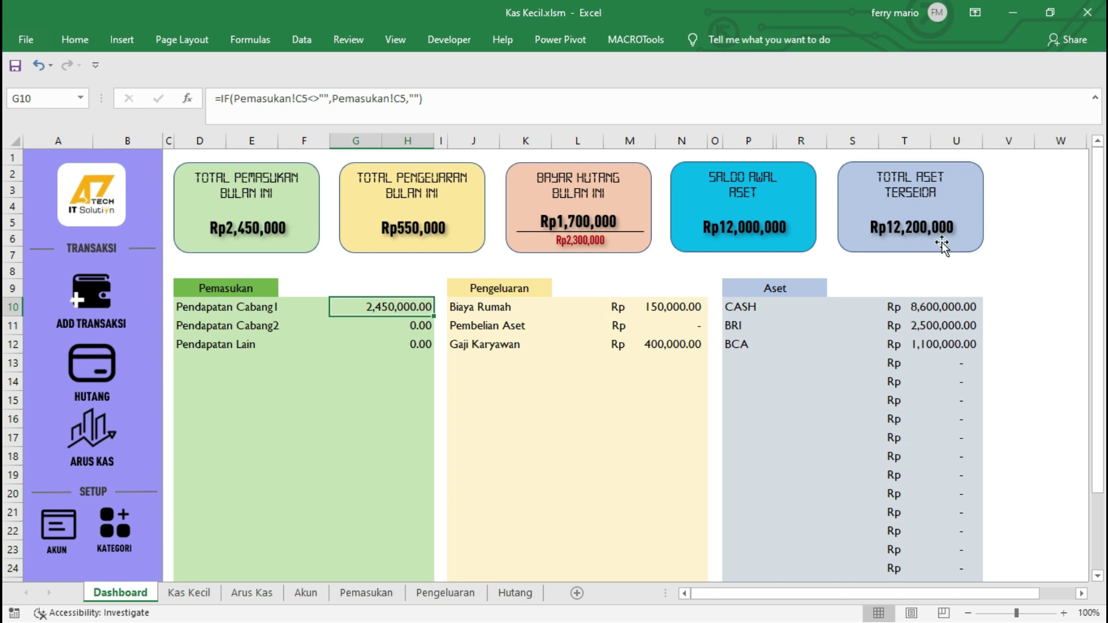
Start a new Pengeluaran transaction with category Pembelian Aset and account CASH
{"action": "left_click", "coordinate": [100, 295]}
{"action": "left_click", "coordinate": [339, 262]}
{"action": "left_click", "coordinate": [337, 295]}
{"action": "left_click", "coordinate": [339, 313]}
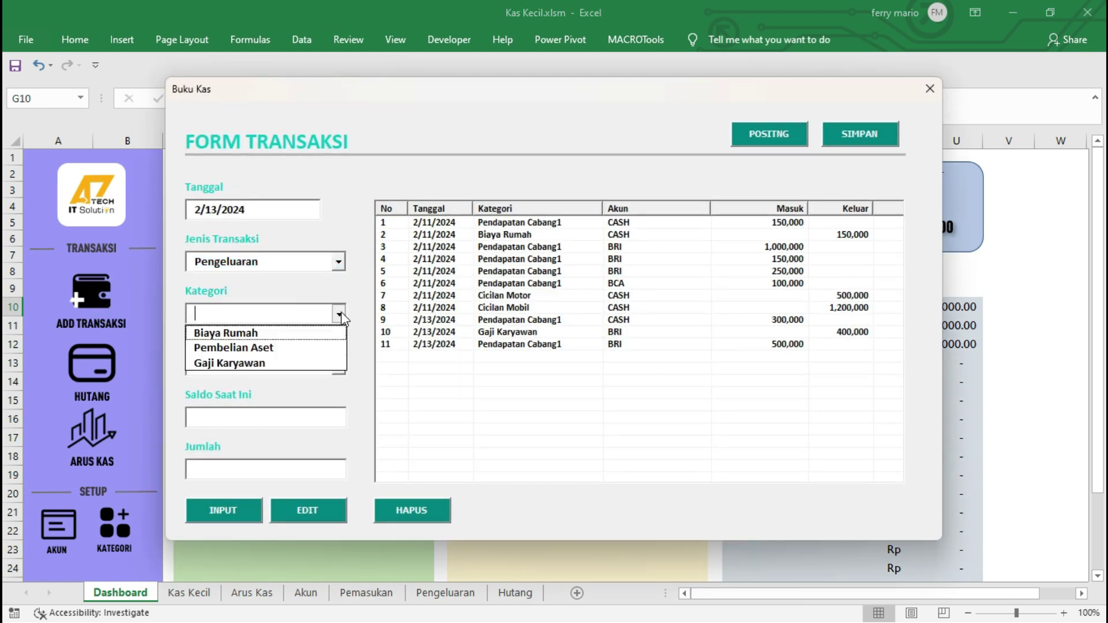
{"action": "left_click", "coordinate": [281, 346]}
{"action": "left_click", "coordinate": [338, 365]}
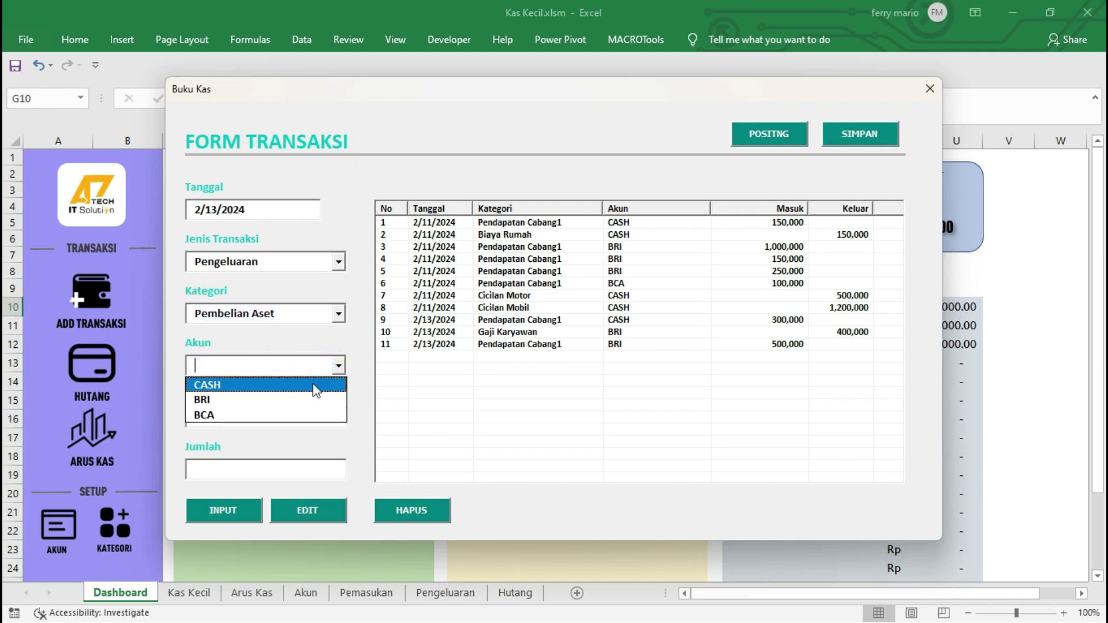
{"action": "left_click", "coordinate": [315, 385]}
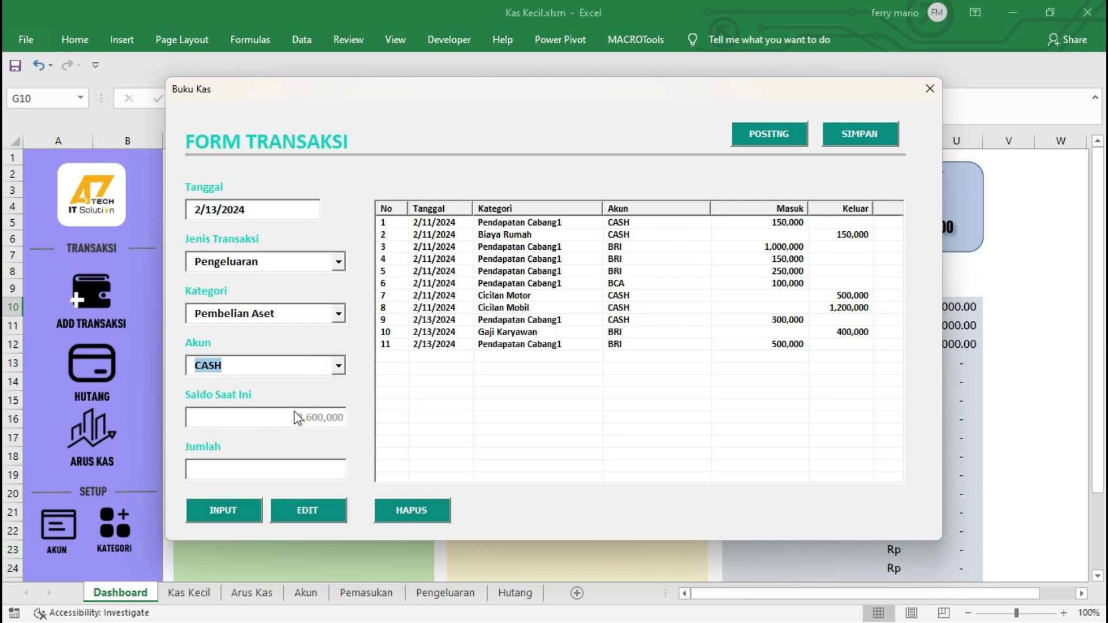
Set the expense transaction's amount to 600,000, submit the entry, and close the transaction form
{"action": "left_click", "coordinate": [300, 469]}
{"action": "type", "text": "600"}
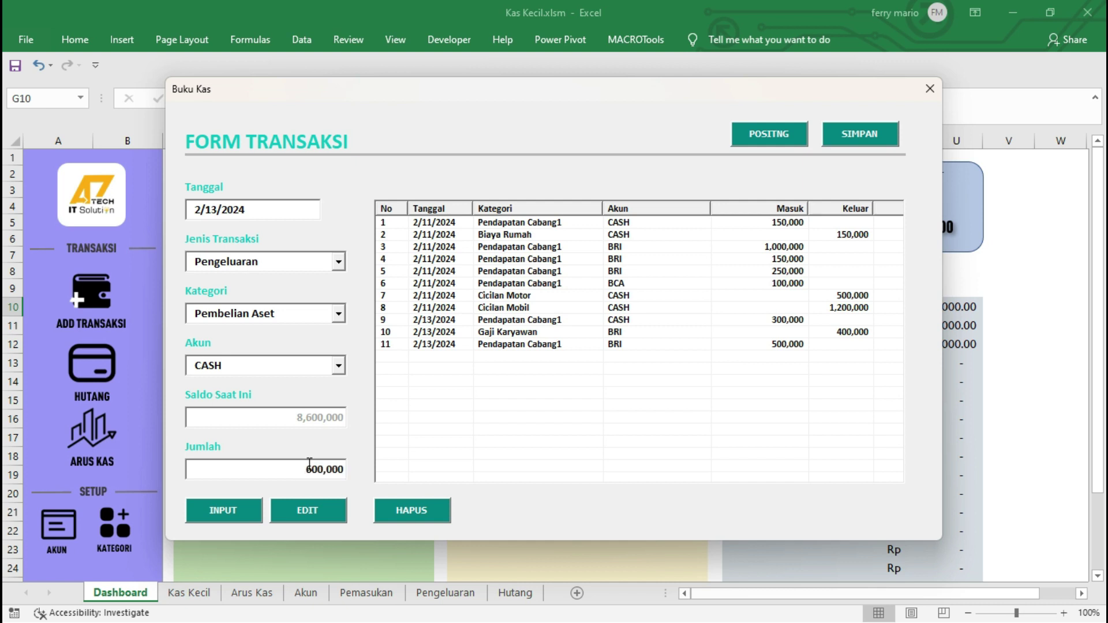
{"action": "left_click", "coordinate": [249, 515]}
{"action": "left_click", "coordinate": [628, 377]}
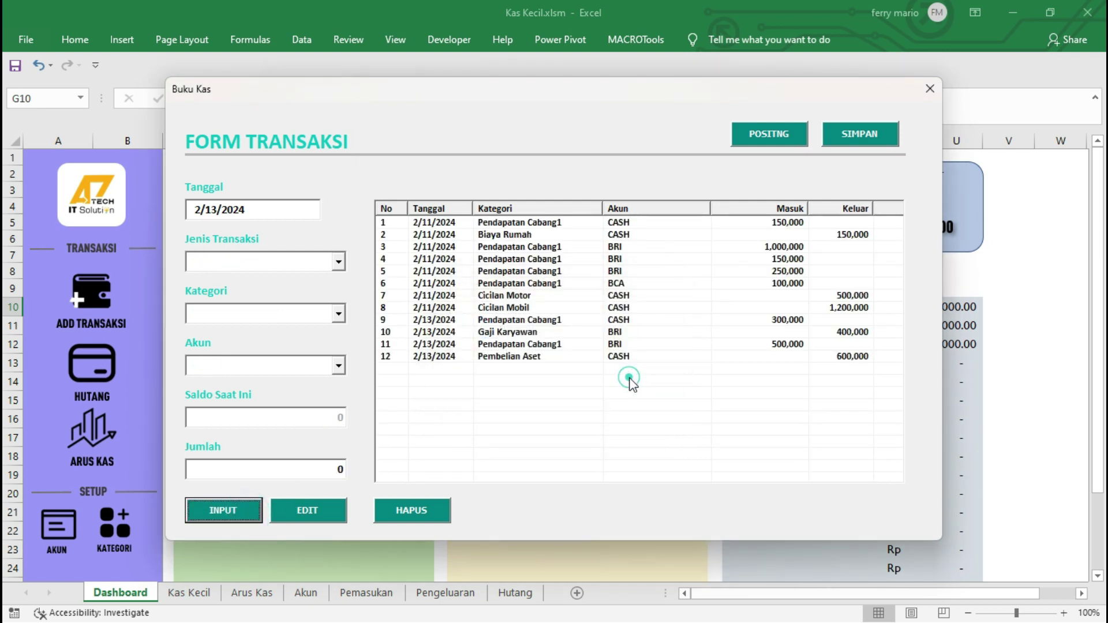
{"action": "left_click", "coordinate": [931, 88]}
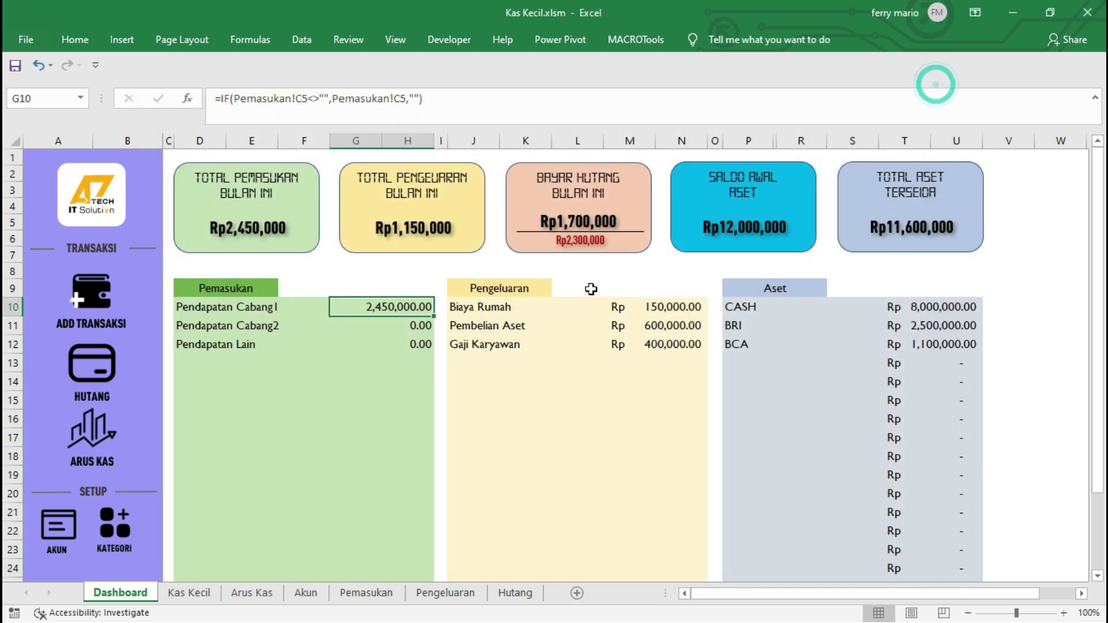
Check the Pembelian Aset expense on the Dashboard and the opening balances on the Akun sheet, returning to the Dashboard
{"action": "left_click", "coordinate": [687, 346]}
{"action": "left_click", "coordinate": [667, 328]}
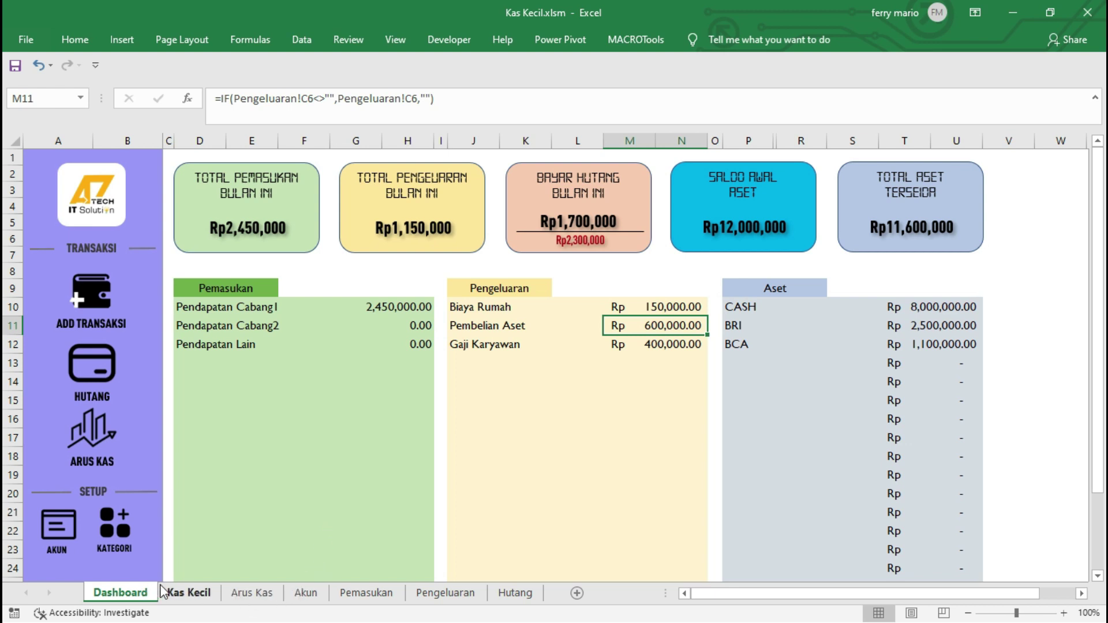
{"action": "left_click", "coordinate": [318, 598]}
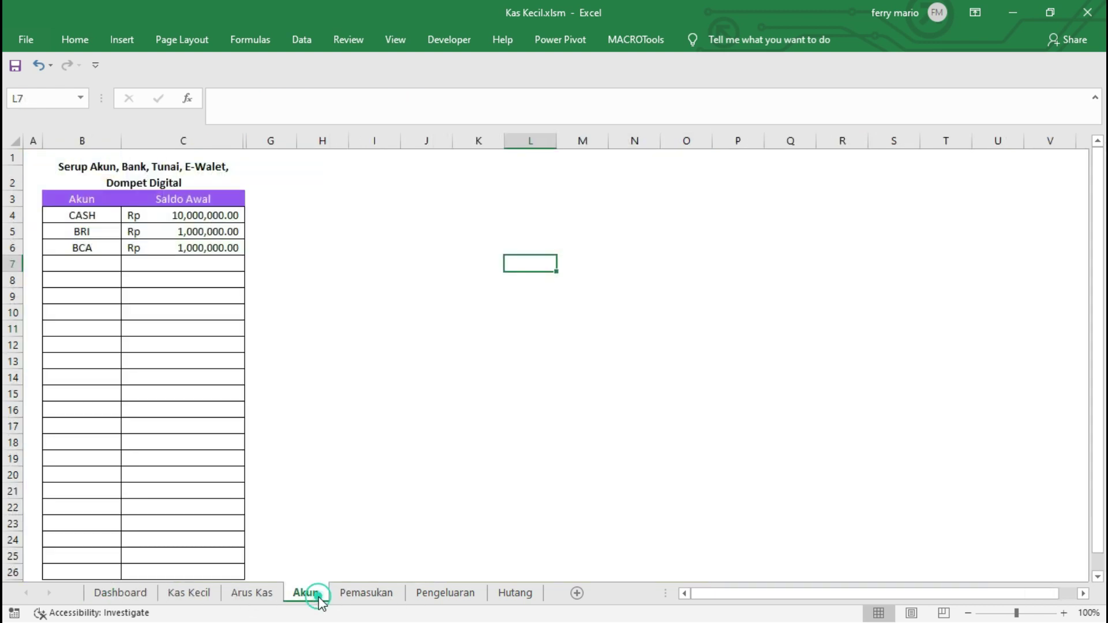
{"action": "left_click", "coordinate": [133, 593]}
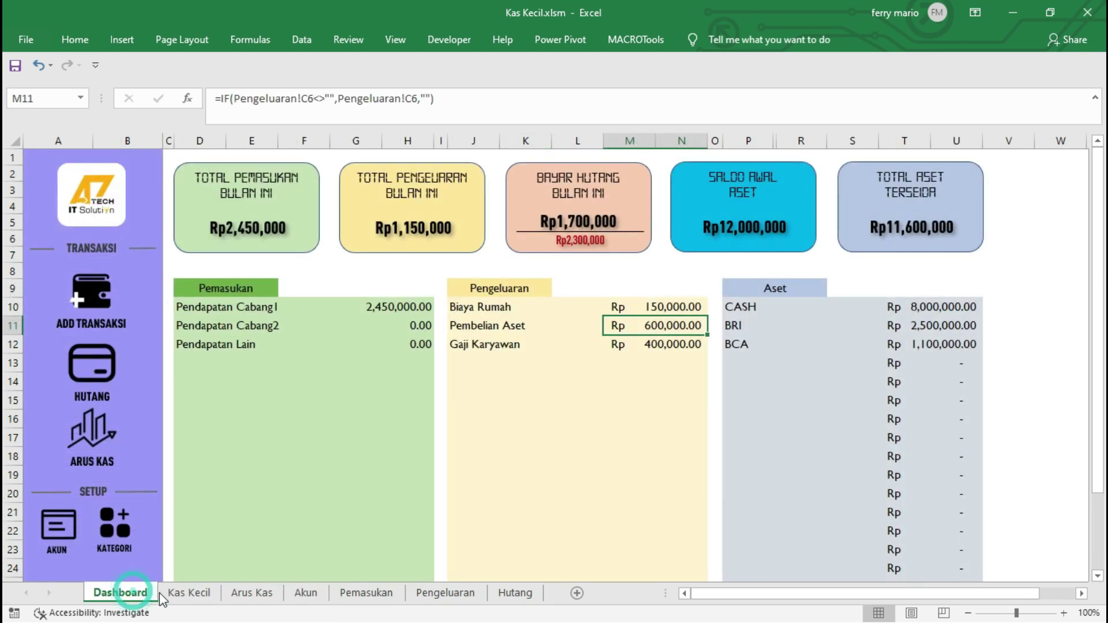
{"action": "scroll", "coordinate": [445, 518], "scroll_direction": "down", "scroll_amount": 5}
{"action": "scroll", "coordinate": [445, 518], "scroll_direction": "up", "scroll_amount": 5}
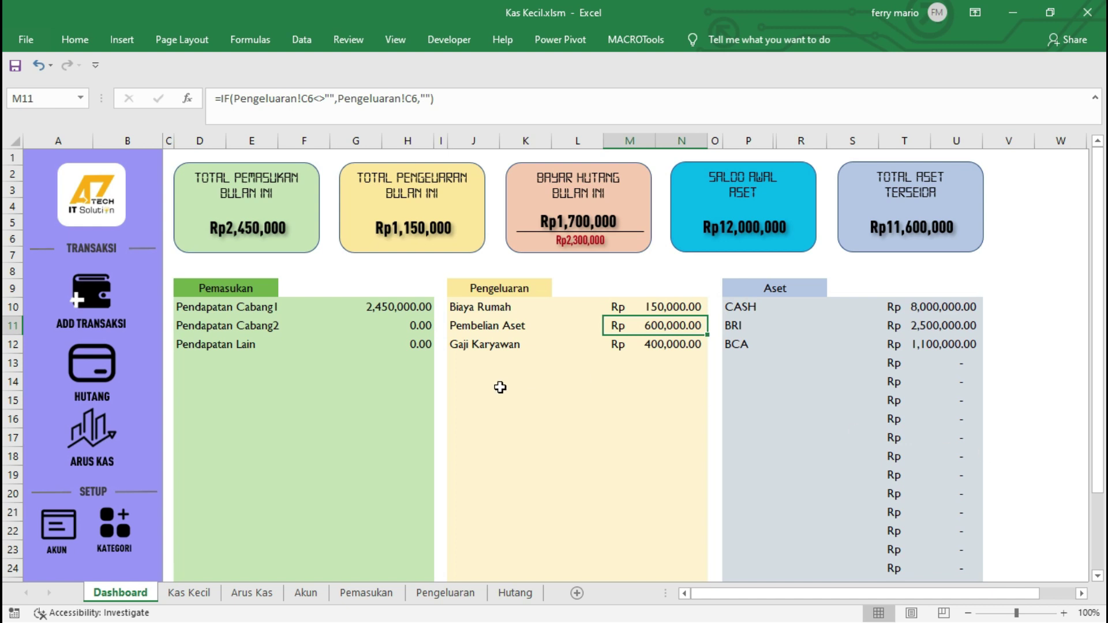
Review the CASH, BRI and BCA balances in the Dashboard's Aset list
{"action": "left_click_drag", "start_coordinate": [751, 313], "coordinate": [937, 312]}
{"action": "left_click_drag", "start_coordinate": [744, 326], "coordinate": [947, 326]}
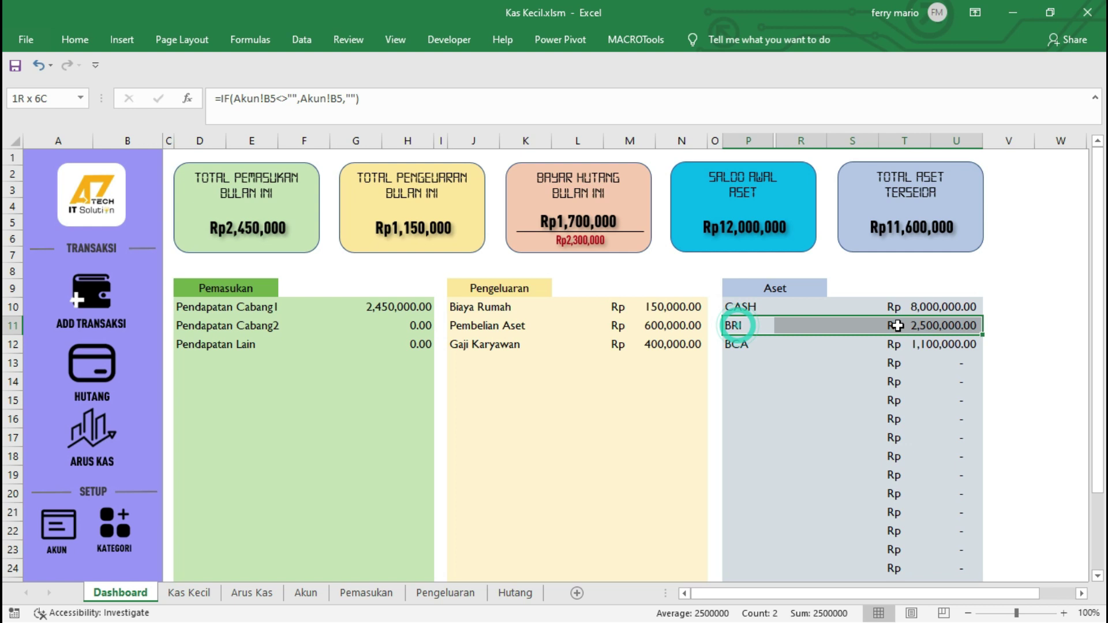
{"action": "left_click", "coordinate": [799, 354]}
{"action": "left_click", "coordinate": [799, 354]}
{"action": "left_click_drag", "start_coordinate": [749, 310], "coordinate": [855, 310]}
{"action": "left_click", "coordinate": [921, 309]}
{"action": "left_click", "coordinate": [737, 329]}
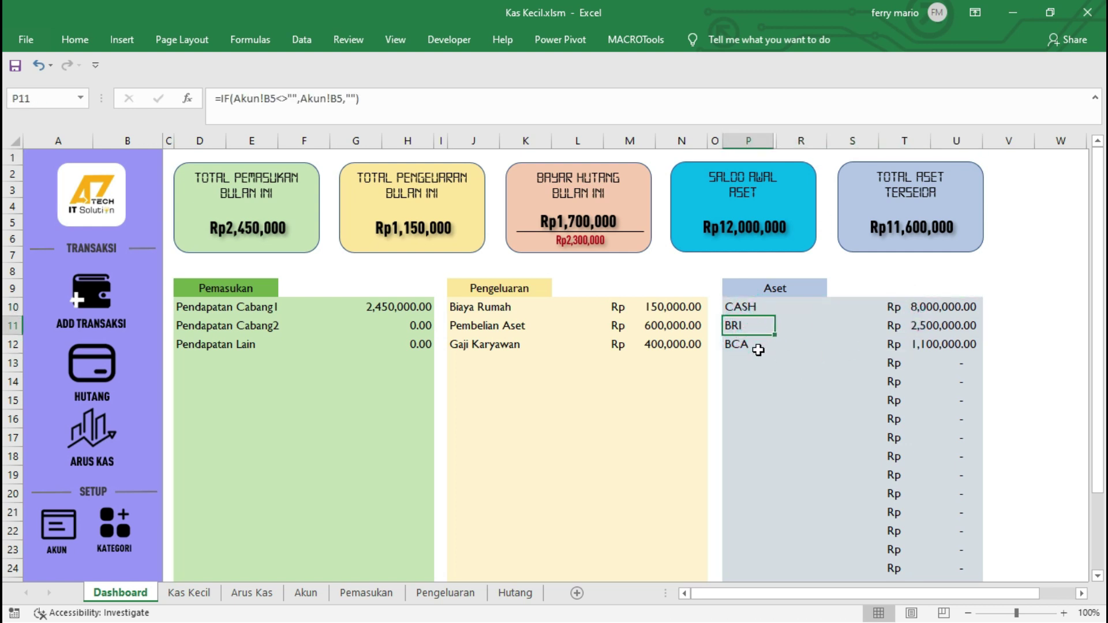
{"action": "left_click", "coordinate": [957, 322]}
{"action": "left_click", "coordinate": [758, 345]}
{"action": "left_click", "coordinate": [884, 345]}
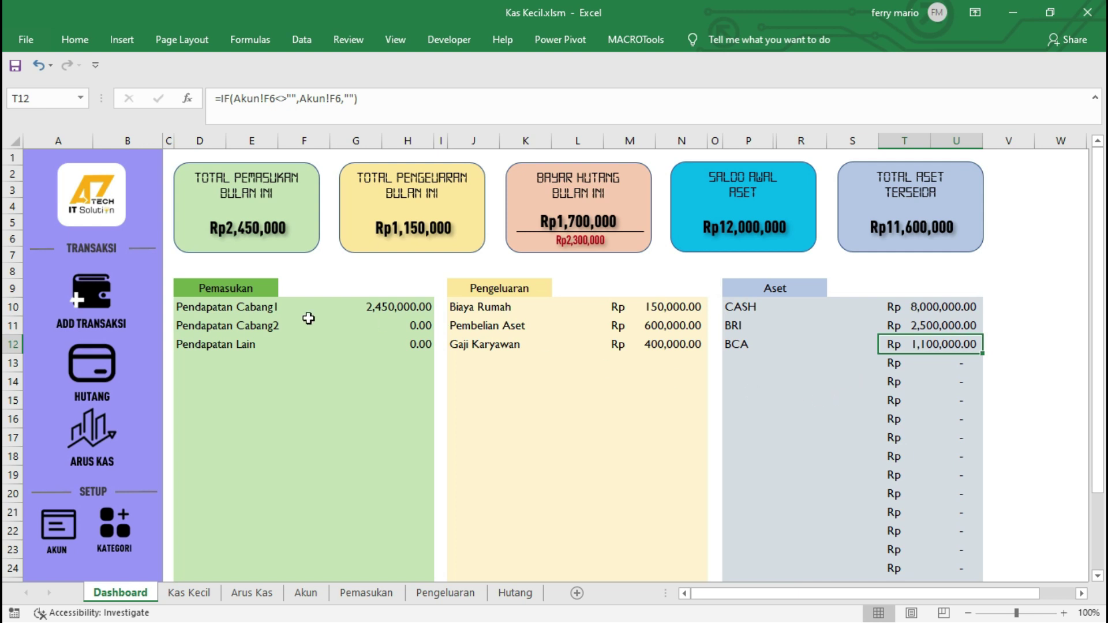
Add a debt named Kredit PC with a Saldo Hutang of 3000000 in row 7 of the Hutang sheet
{"action": "left_click", "coordinate": [516, 593]}
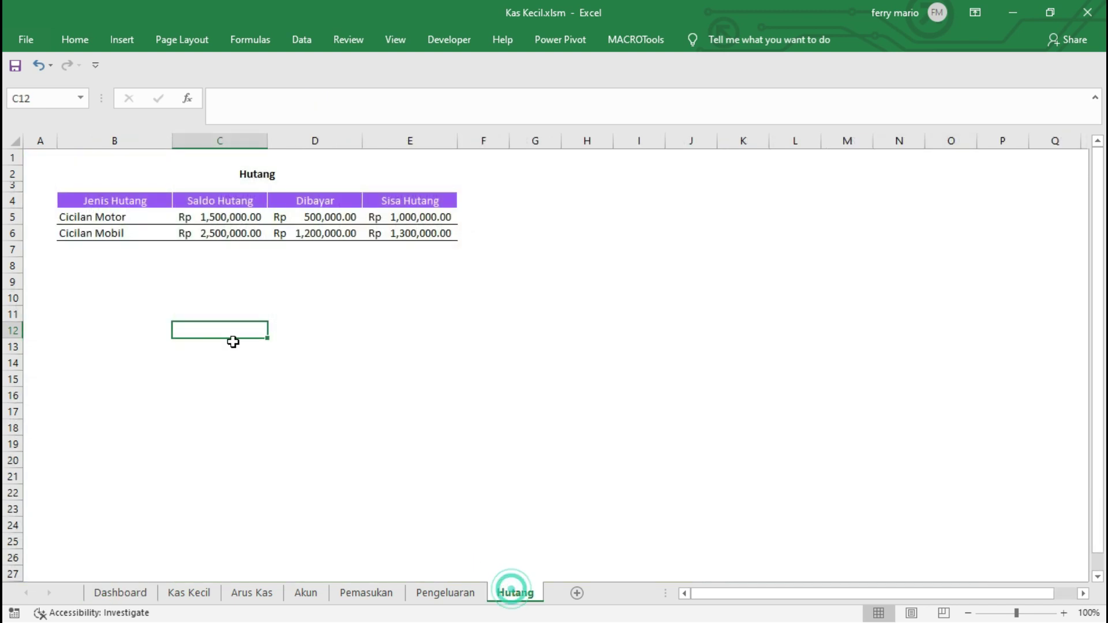
{"action": "left_click", "coordinate": [89, 250]}
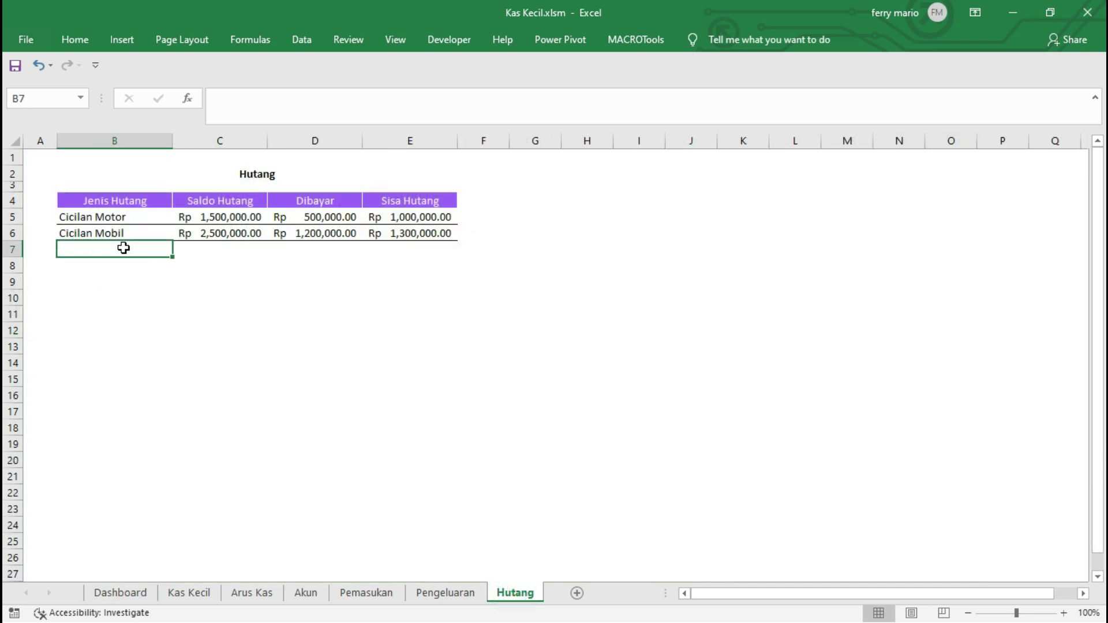
{"action": "type", "text": "Kredit PC"}
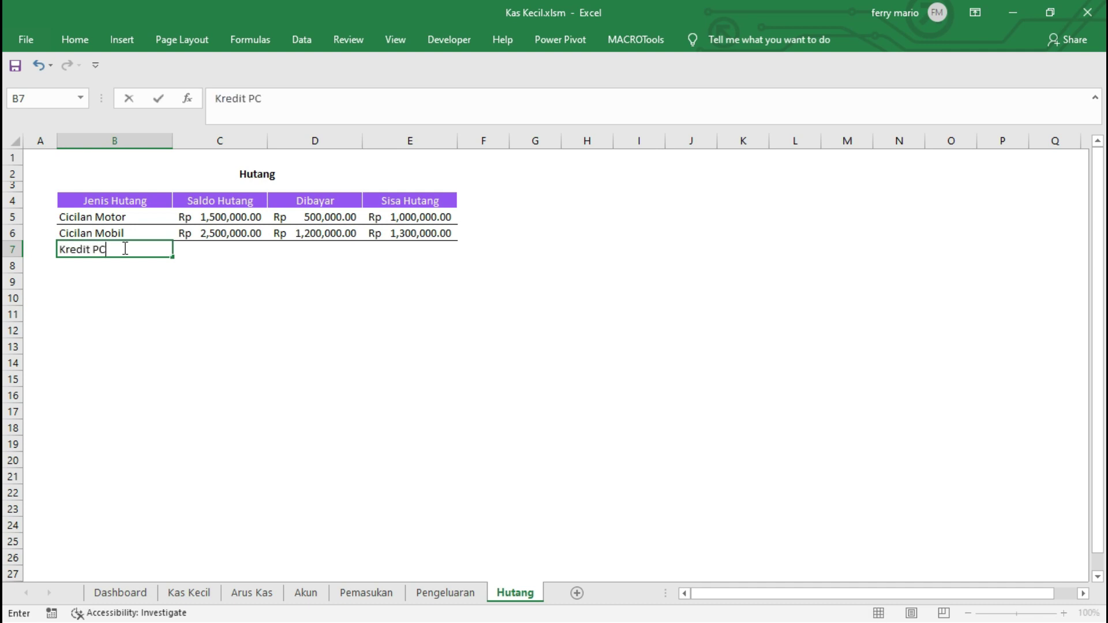
{"action": "key", "text": "Tab"}
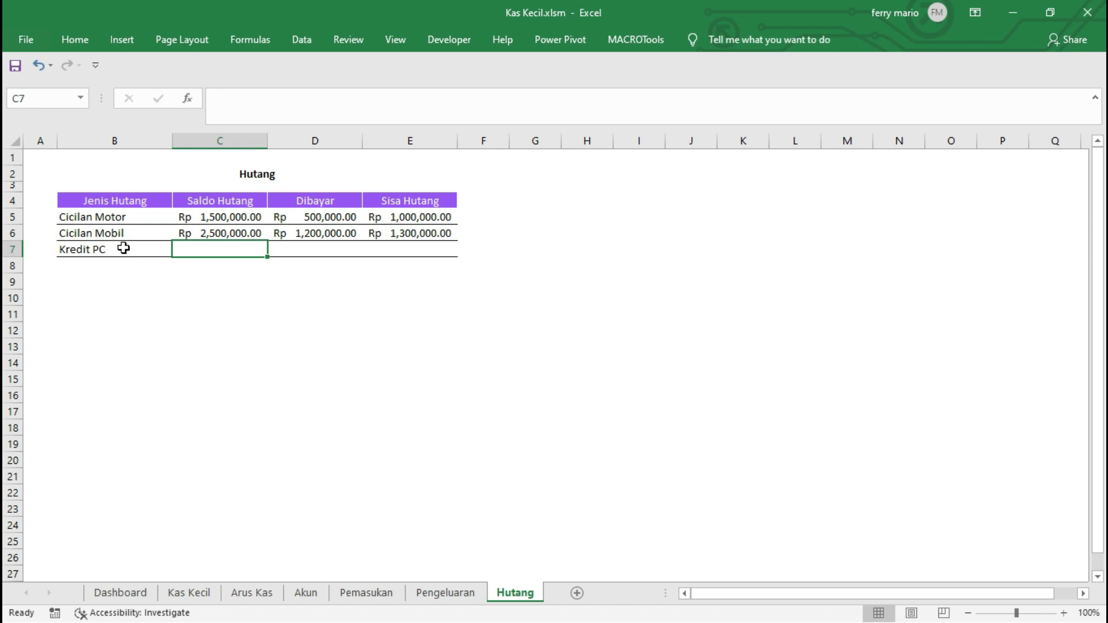
{"action": "type", "text": "3000000"}
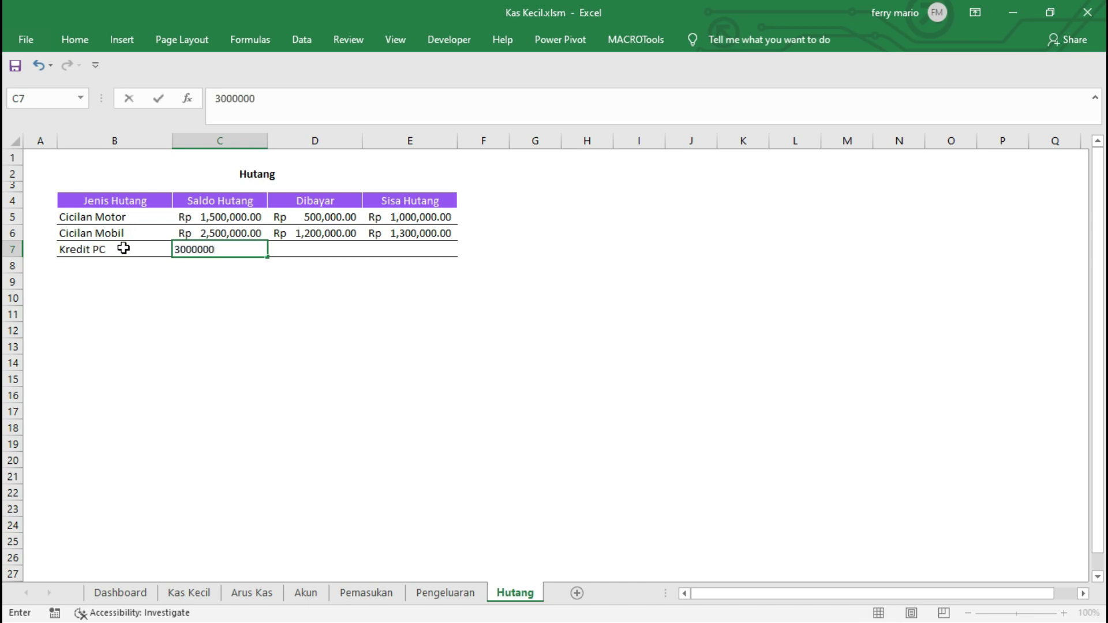
{"action": "key", "text": "Tab"}
{"action": "key", "text": "Left"}
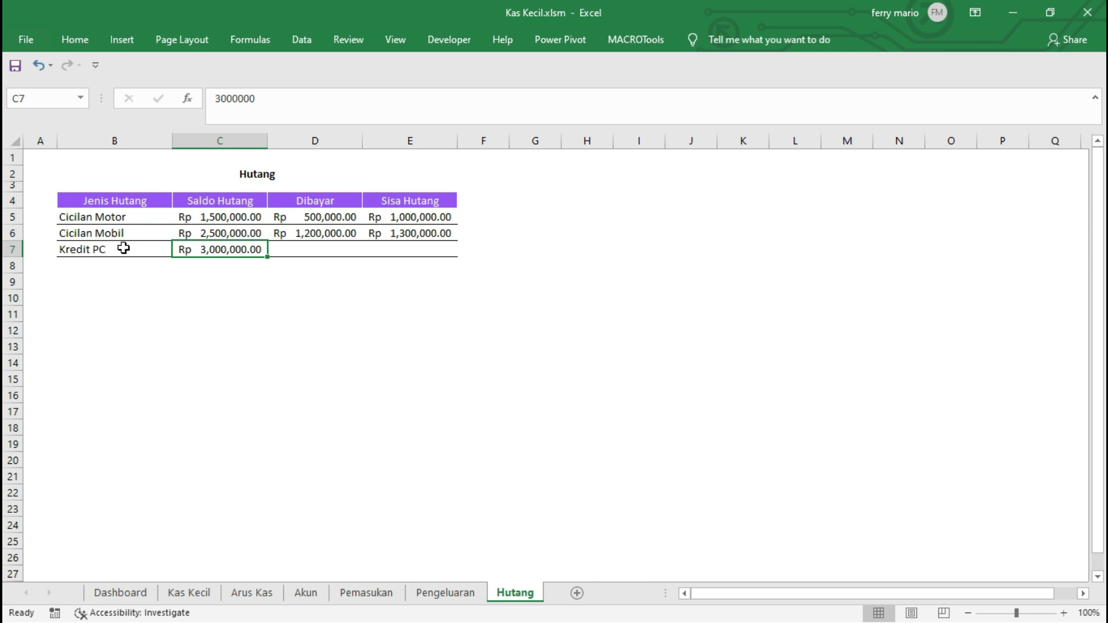
Examine the new Kredit PC row and the Dibayar formula in the Cicilan Mobil row
{"action": "key", "text": "Left"}
{"action": "key", "text": "Right"}
{"action": "key", "text": "Right"}
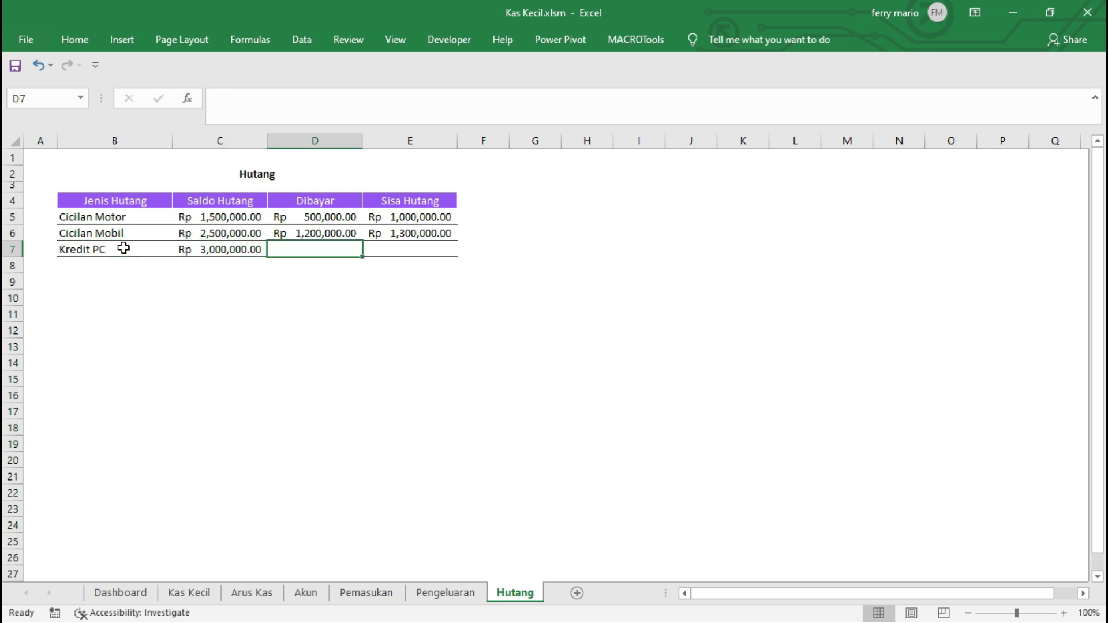
{"action": "key", "text": "Right"}
{"action": "key", "text": "Left"}
{"action": "key", "text": "Up"}
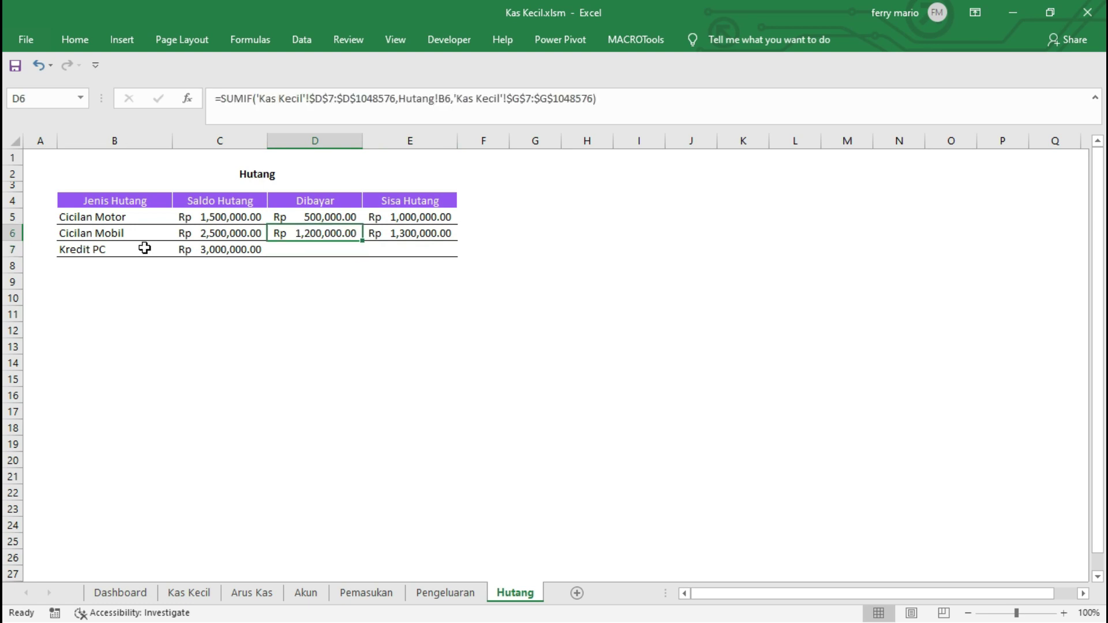
Fill the Dibayar and Sisa Hutang formulas from the Cicilan Mobil row down to the Kredit PC row
{"action": "left_click_drag", "start_coordinate": [333, 232], "coordinate": [438, 237]}
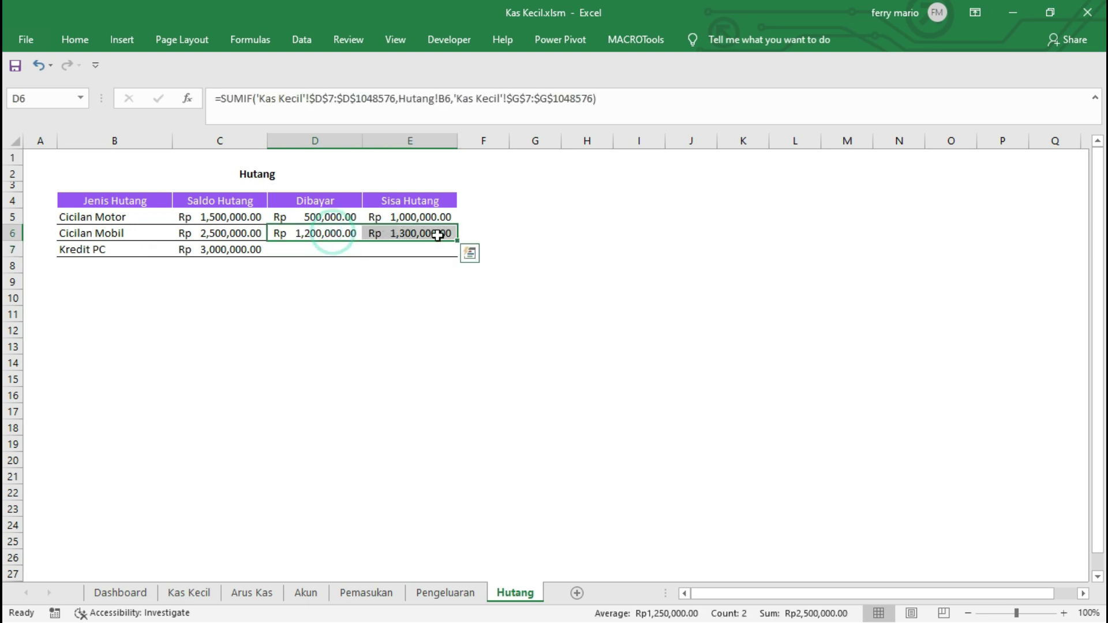
{"action": "left_click", "coordinate": [439, 248]}
{"action": "left_click_drag", "start_coordinate": [331, 235], "coordinate": [460, 256]}
{"action": "left_click", "coordinate": [433, 297]}
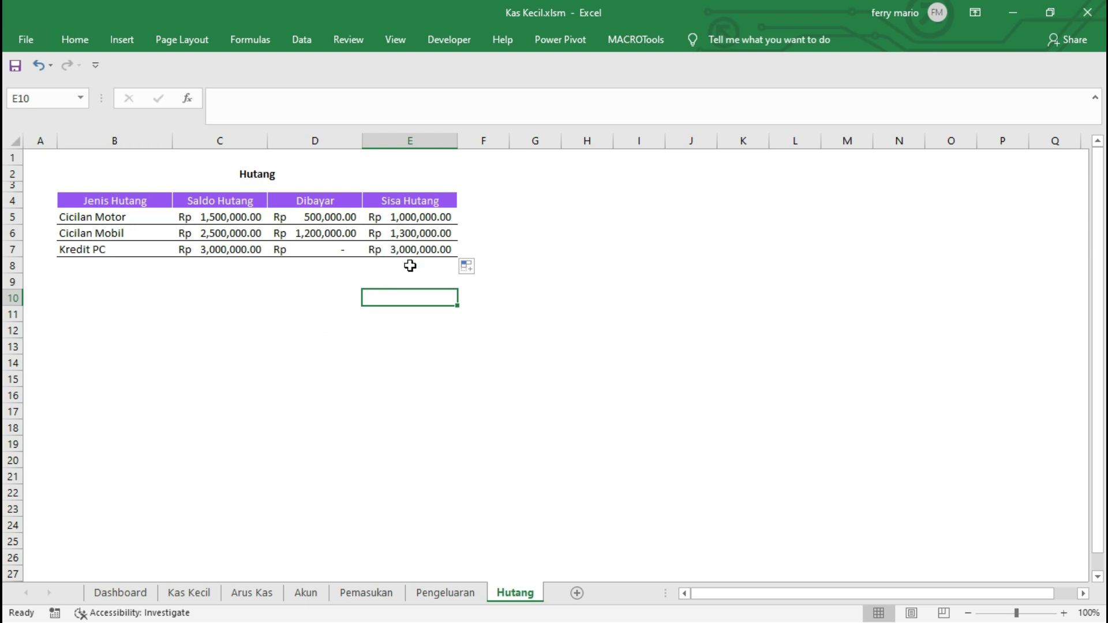
Start a new transaction from the Dashboard with type Bayar Hutang, category Kredit PC and account BRI
{"action": "left_click", "coordinate": [145, 593]}
{"action": "left_click", "coordinate": [92, 294]}
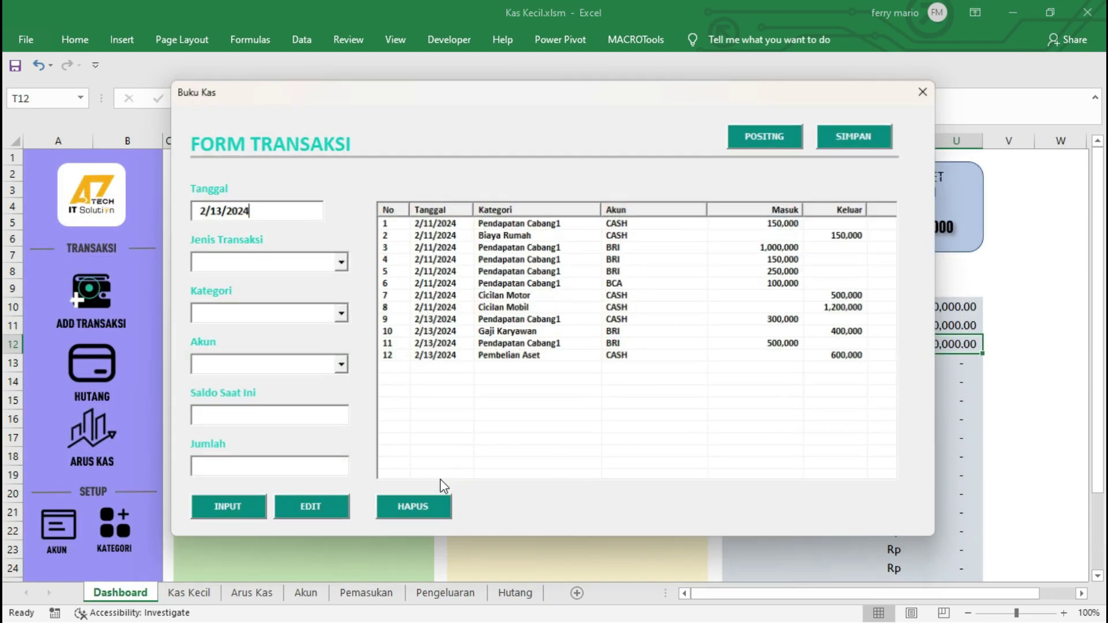
{"action": "left_click", "coordinate": [338, 262]}
{"action": "left_click", "coordinate": [335, 311]}
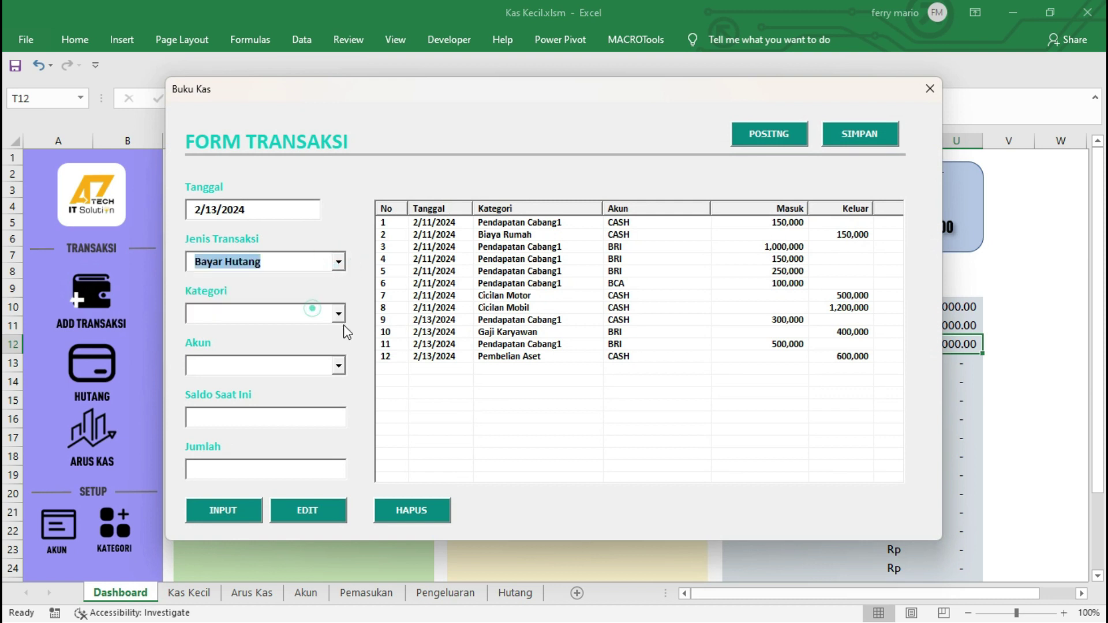
{"action": "left_click", "coordinate": [339, 313]}
{"action": "left_click", "coordinate": [329, 362]}
{"action": "left_click", "coordinate": [338, 365]}
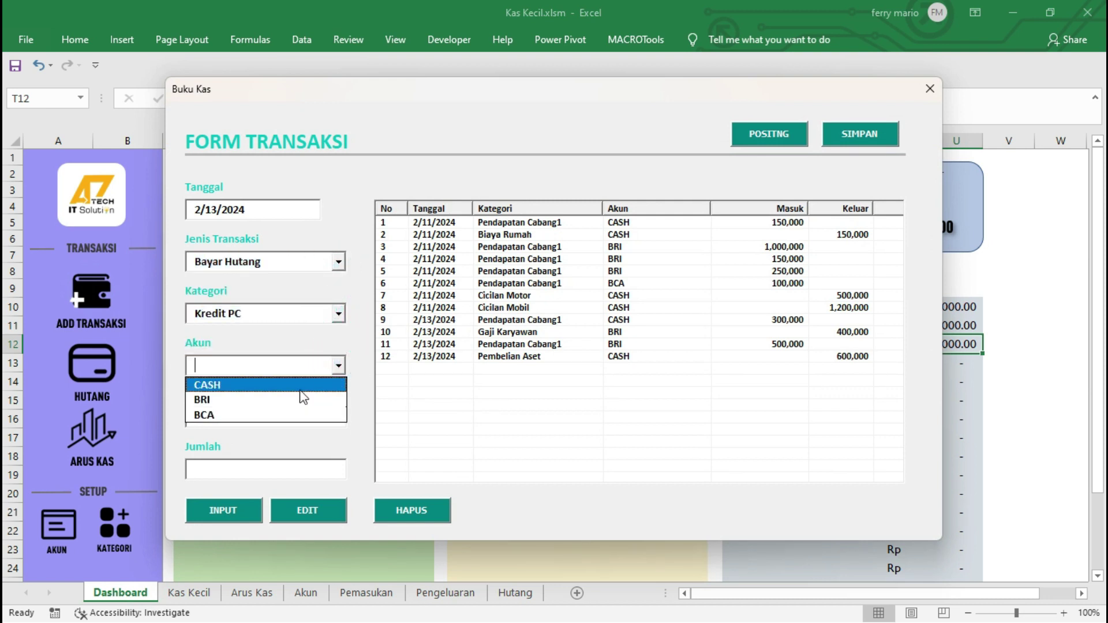
{"action": "left_click", "coordinate": [286, 400]}
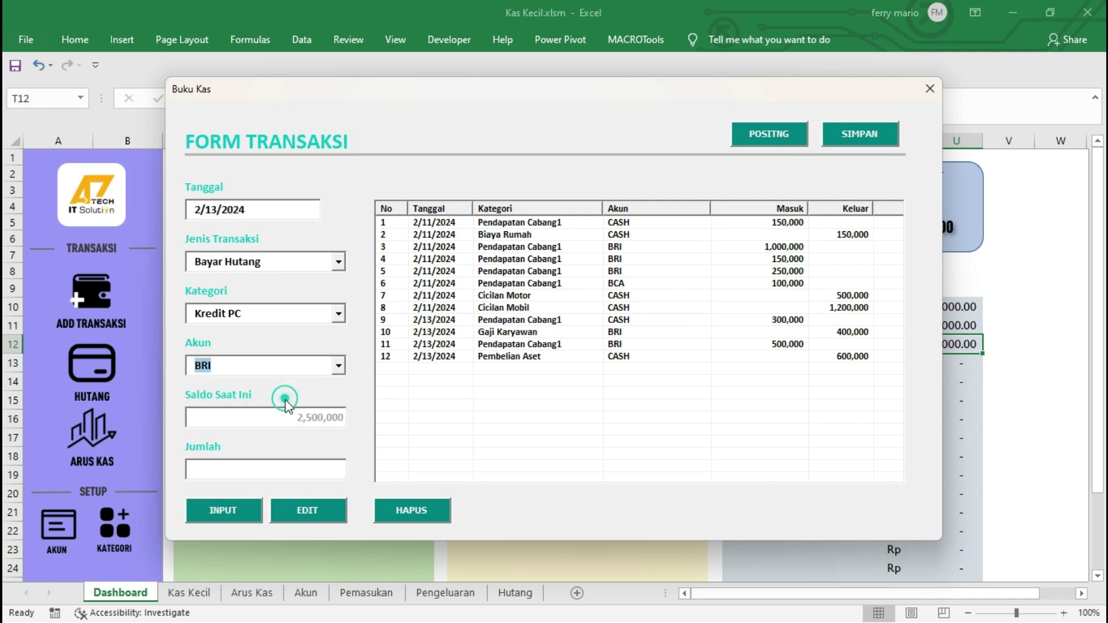
Set the Jumlah to 500,000, submit the debt payment and close the transaction form
{"action": "left_click", "coordinate": [272, 475]}
{"action": "left_click", "coordinate": [251, 514]}
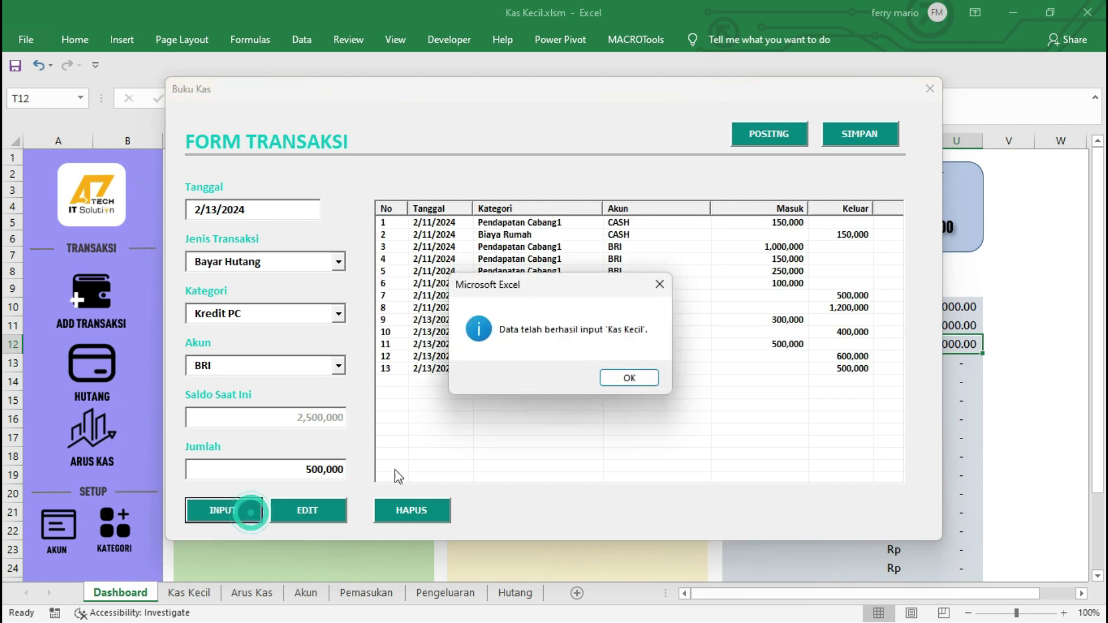
{"action": "left_click", "coordinate": [647, 385]}
{"action": "left_click", "coordinate": [926, 89]}
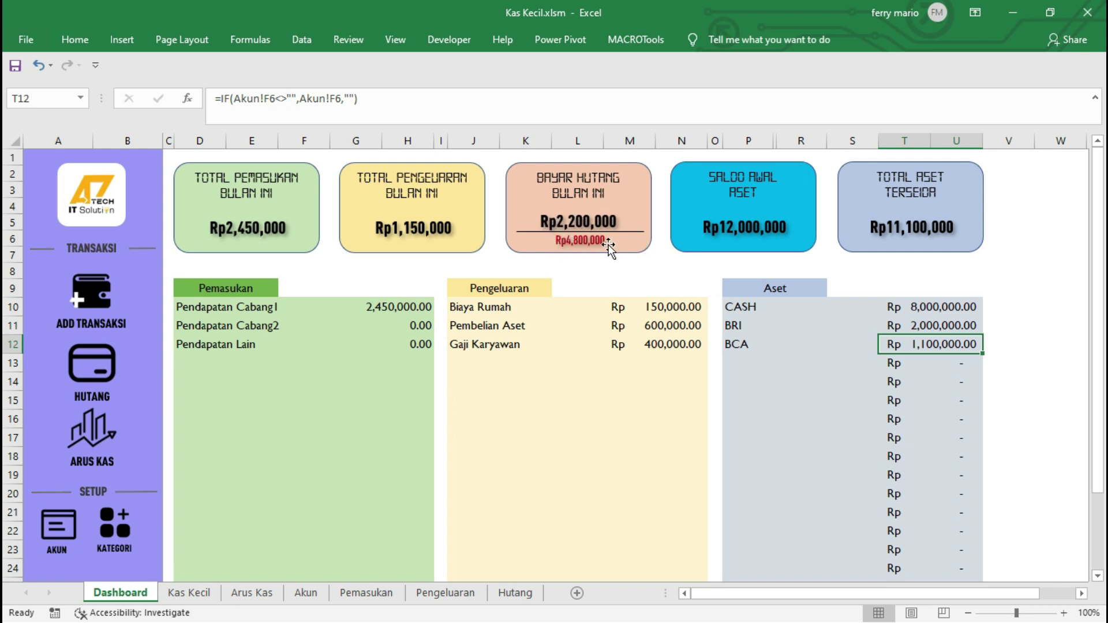
Check the Dibayar and Sisa Hutang values of Kredit PC on the Hutang sheet, returning to the Dashboard
{"action": "left_click", "coordinate": [515, 593]}
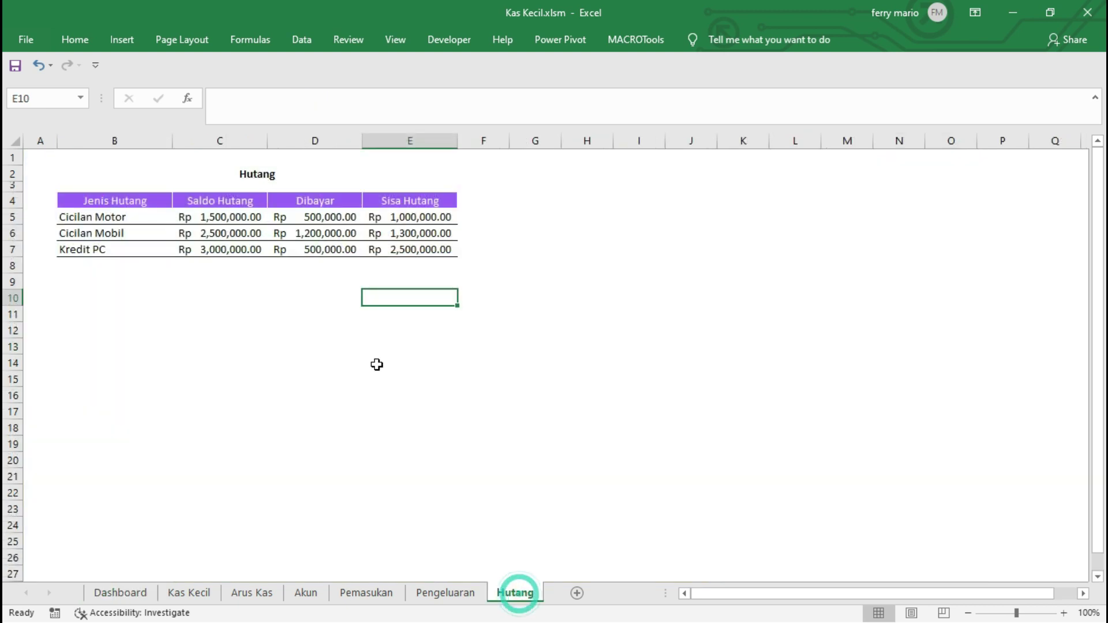
{"action": "left_click", "coordinate": [340, 254]}
{"action": "left_click", "coordinate": [433, 253]}
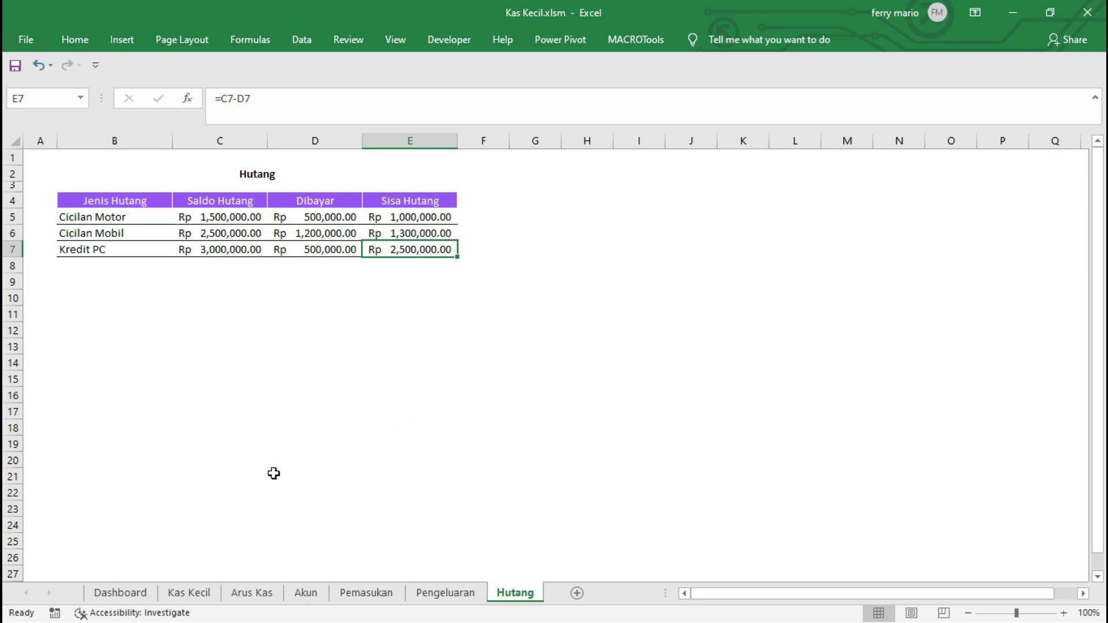
{"action": "left_click", "coordinate": [123, 595]}
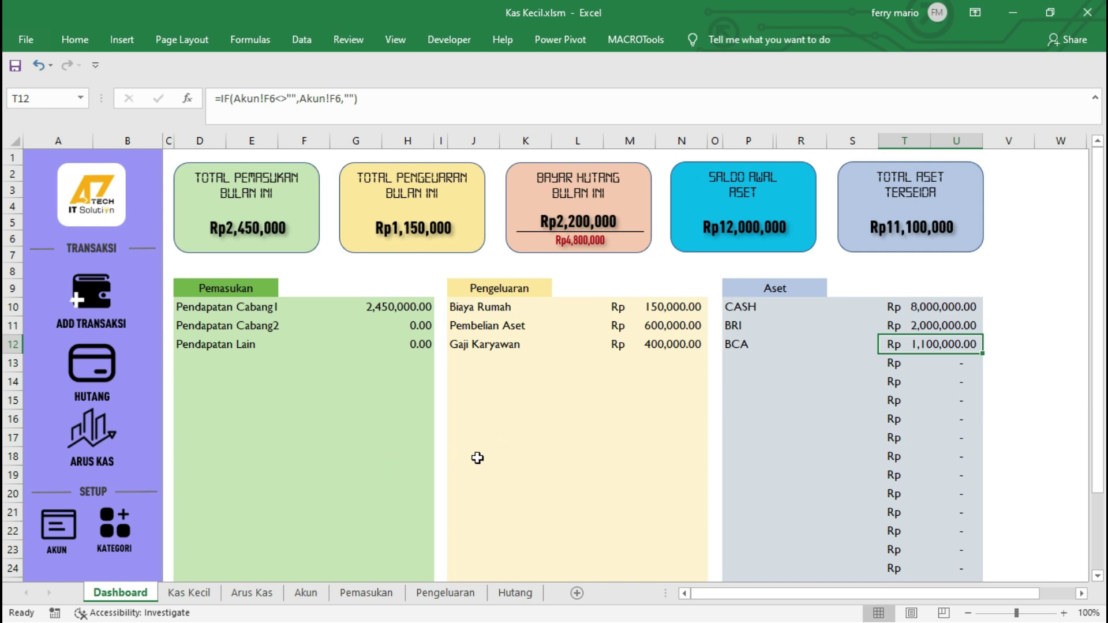
Look over the Arus Kas and Kas Kecil sheets and the transaction list in the Dashboard's transaction form
{"action": "left_click", "coordinate": [251, 592]}
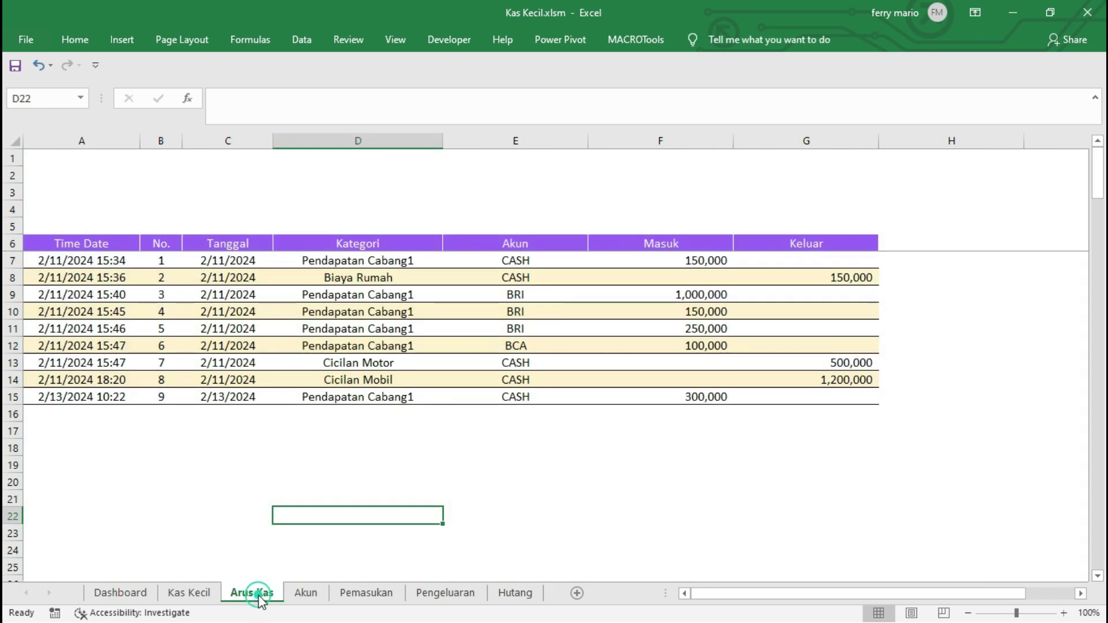
{"action": "left_click", "coordinate": [188, 594]}
{"action": "left_click", "coordinate": [136, 598]}
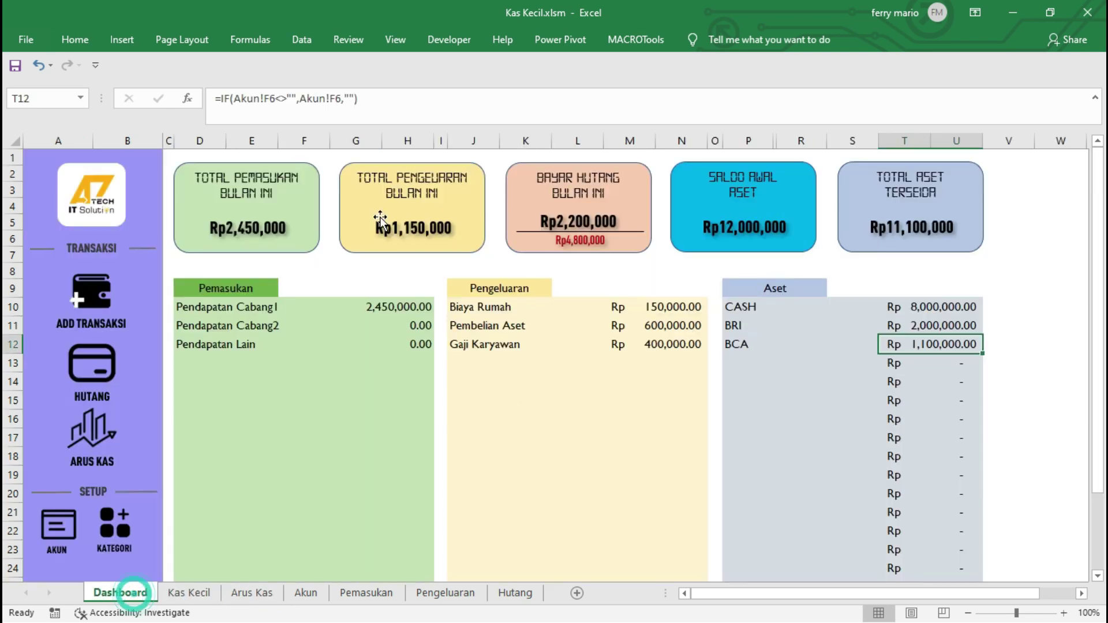
{"action": "left_click", "coordinate": [87, 295]}
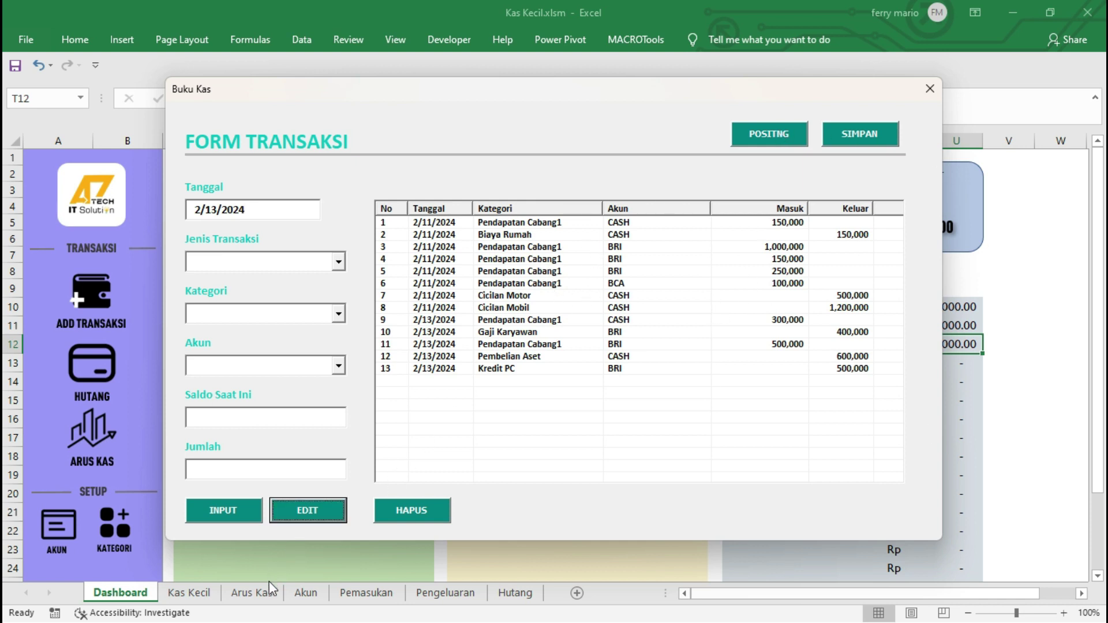
{"action": "left_click", "coordinate": [930, 88]}
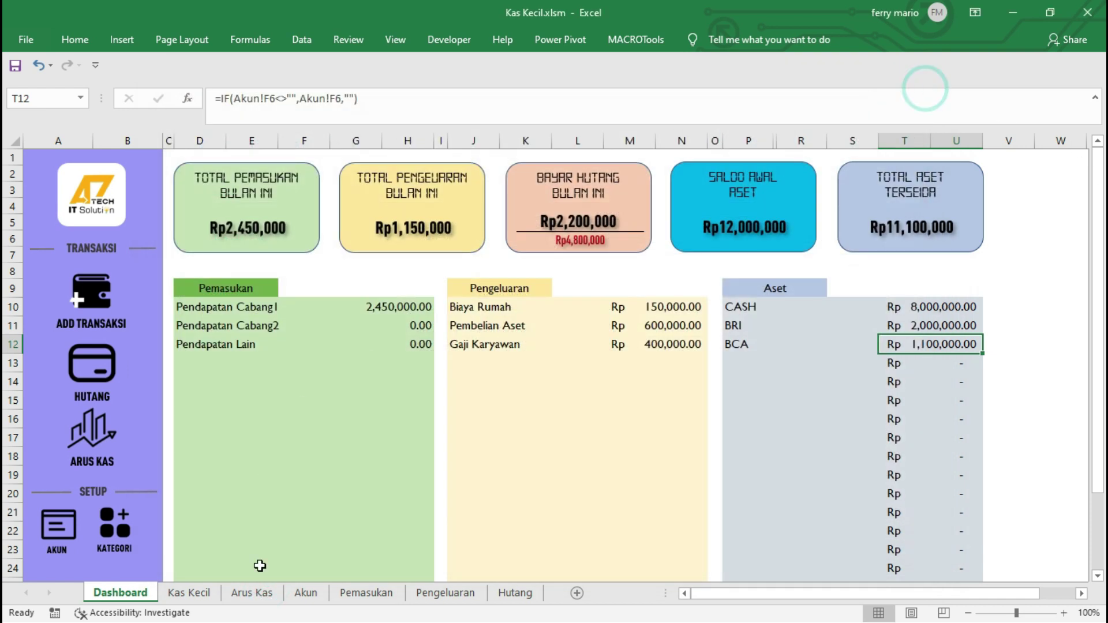
Clear the existing entries in A7:G15 on the Arus Kas sheet
{"action": "left_click", "coordinate": [252, 593]}
{"action": "left_click_drag", "start_coordinate": [54, 260], "coordinate": [794, 391]}
{"action": "key", "text": "Delete"}
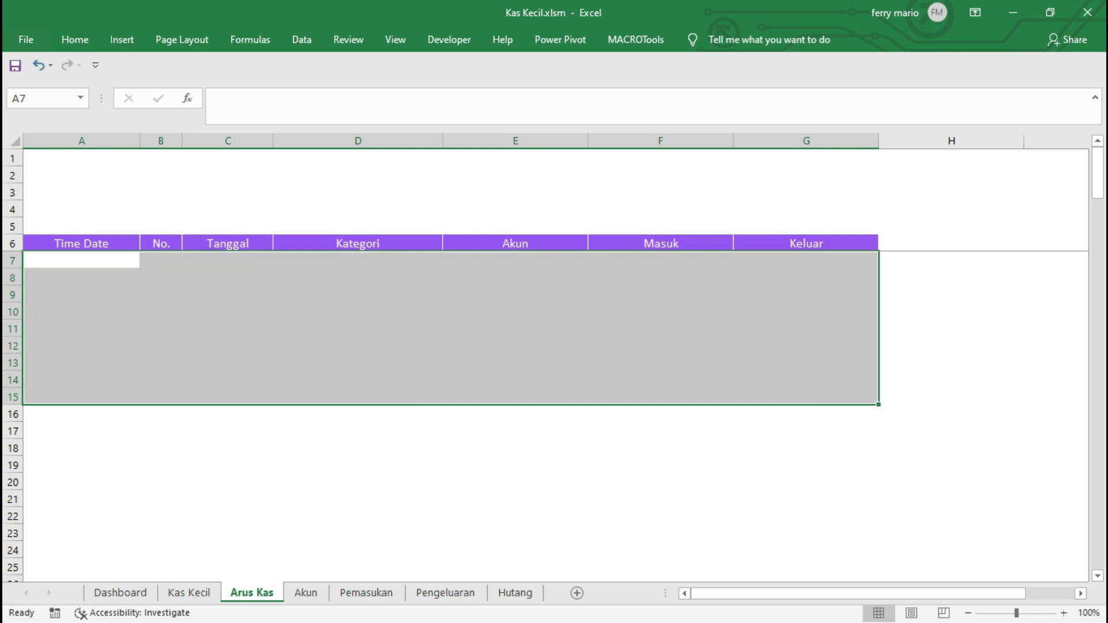
Try to post the recorded transactions from the Dashboard's transaction form
{"action": "left_click", "coordinate": [120, 593]}
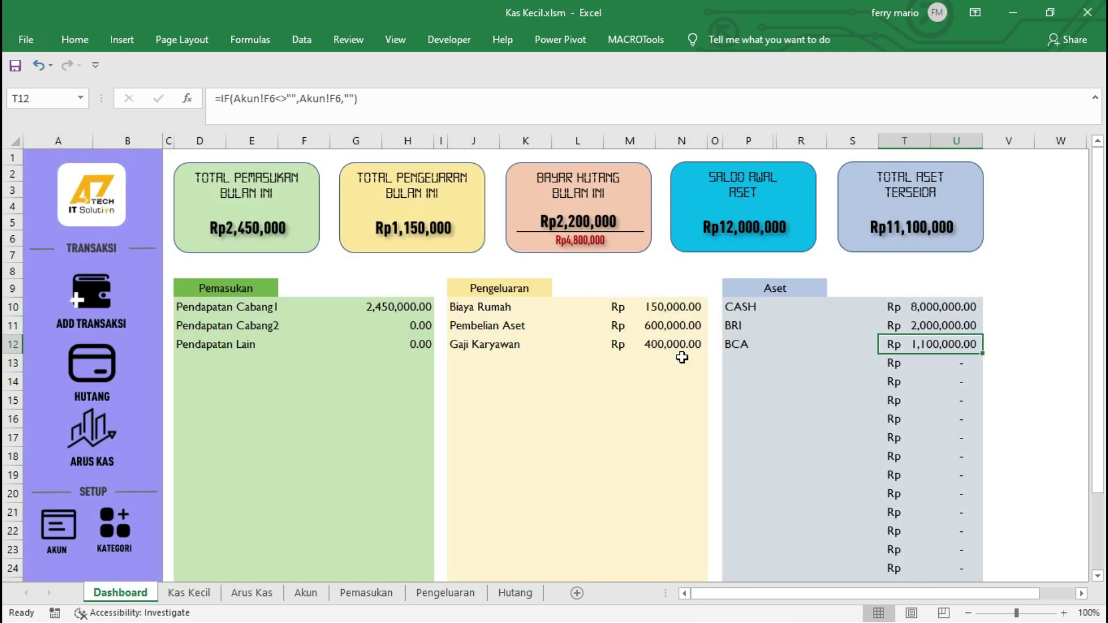
{"action": "left_click", "coordinate": [112, 293]}
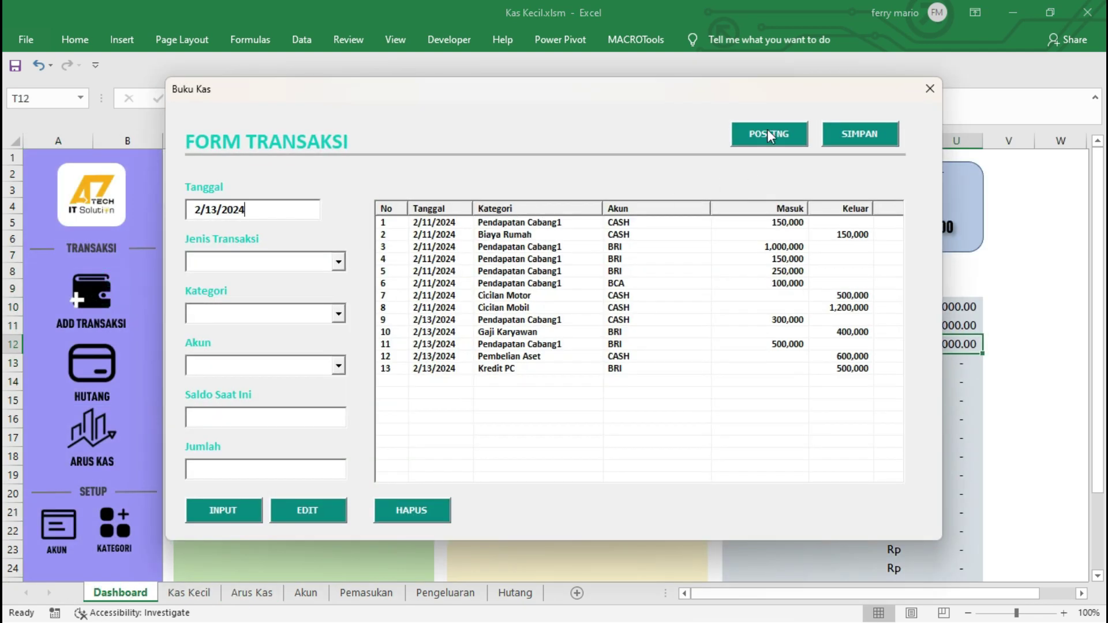
{"action": "left_click", "coordinate": [767, 133]}
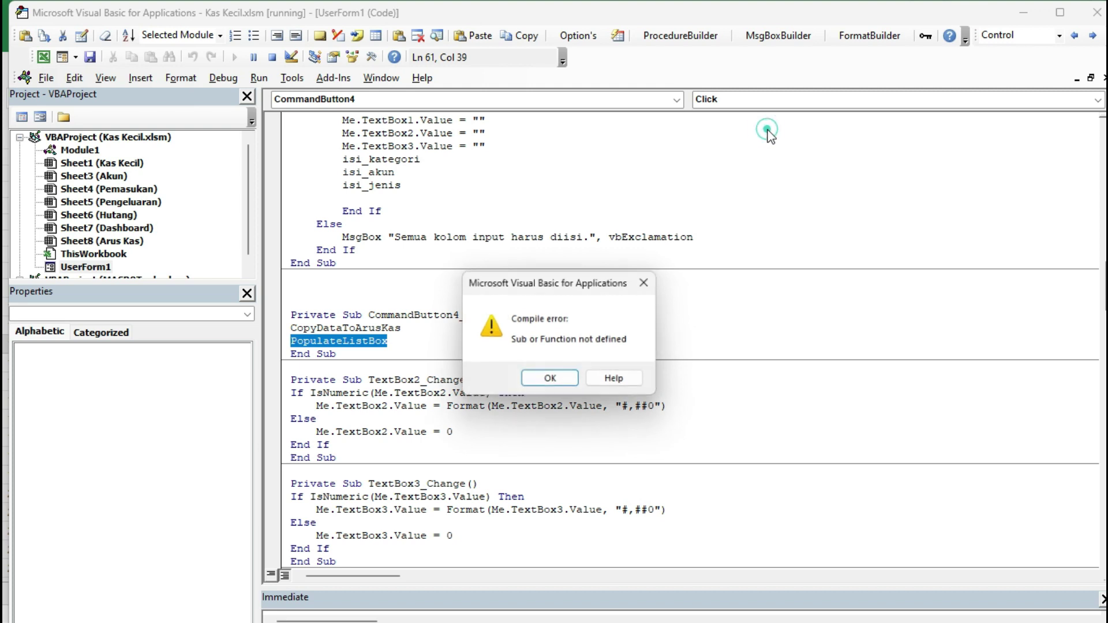
Replace the PopulateListBox call in the CommandButton4_Click procedure of UserForm1 with PopulateListView
{"action": "left_click", "coordinate": [553, 381]}
{"action": "scroll", "coordinate": [468, 462], "scroll_direction": "down", "scroll_amount": 20}
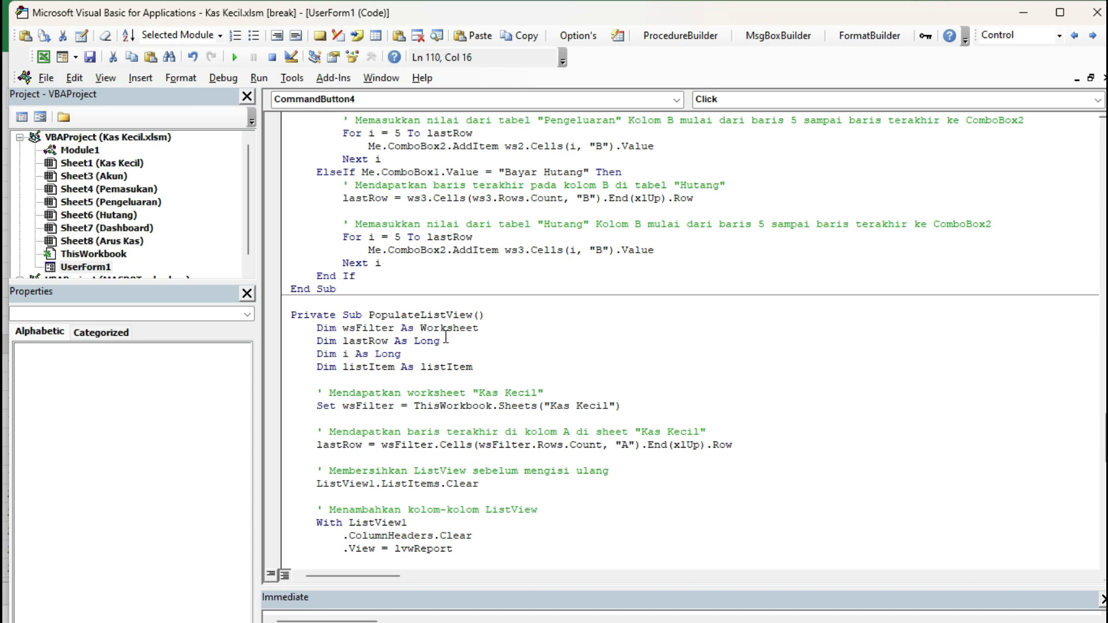
{"action": "double_click", "coordinate": [477, 314]}
{"action": "scroll", "coordinate": [442, 293], "scroll_direction": "up", "scroll_amount": 15}
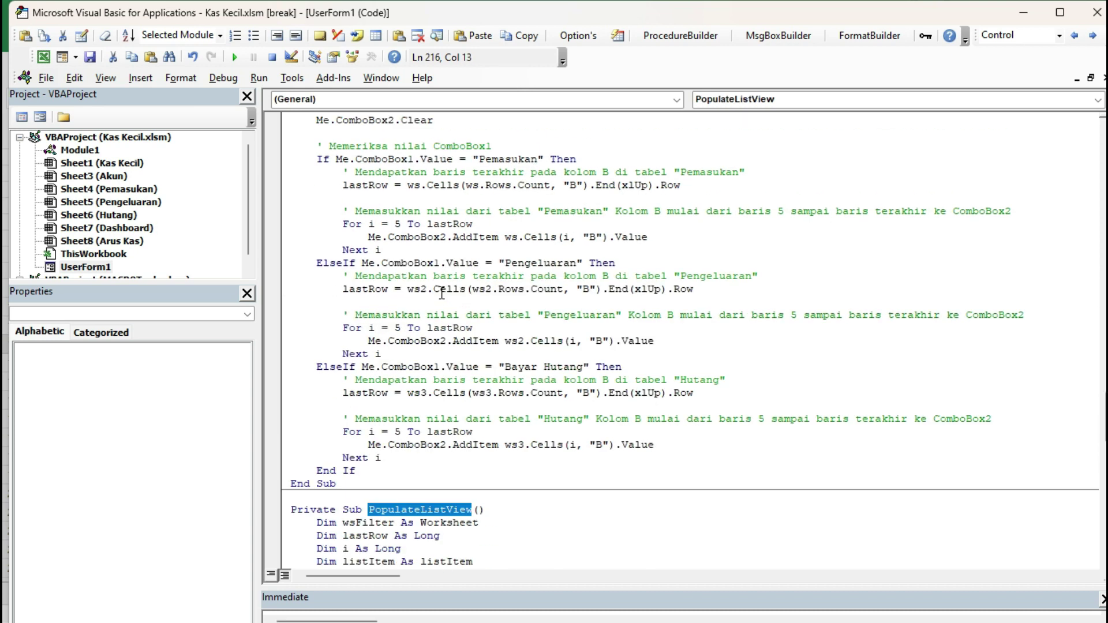
{"action": "scroll", "coordinate": [442, 293], "scroll_direction": "up", "scroll_amount": 5}
{"action": "scroll", "coordinate": [416, 274], "scroll_direction": "up", "scroll_amount": 15}
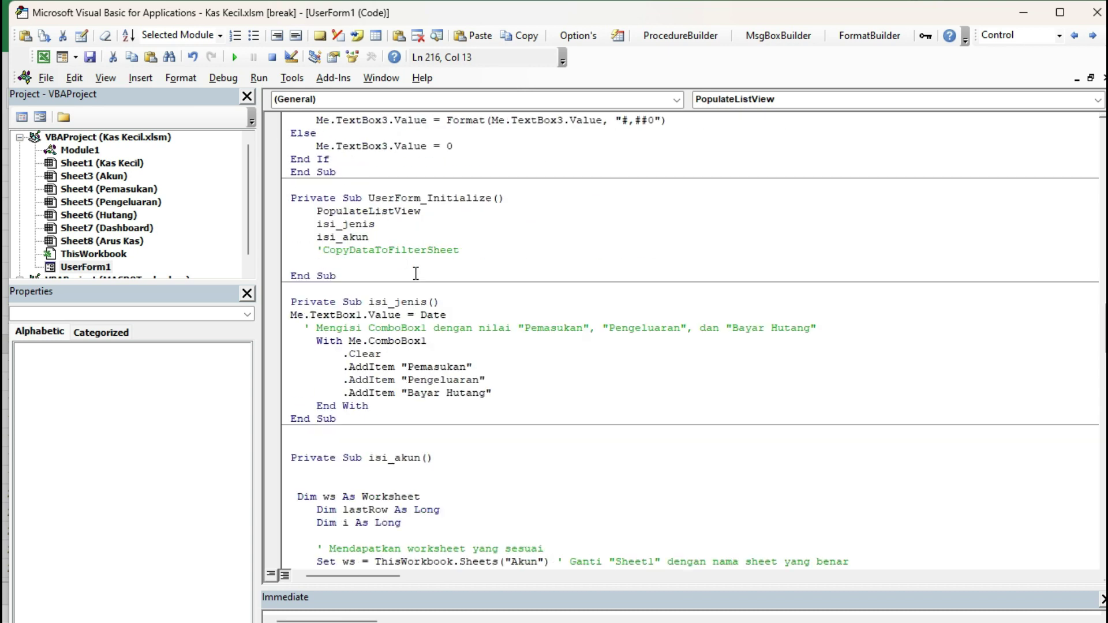
{"action": "left_click", "coordinate": [235, 57]}
{"action": "left_click", "coordinate": [549, 378]}
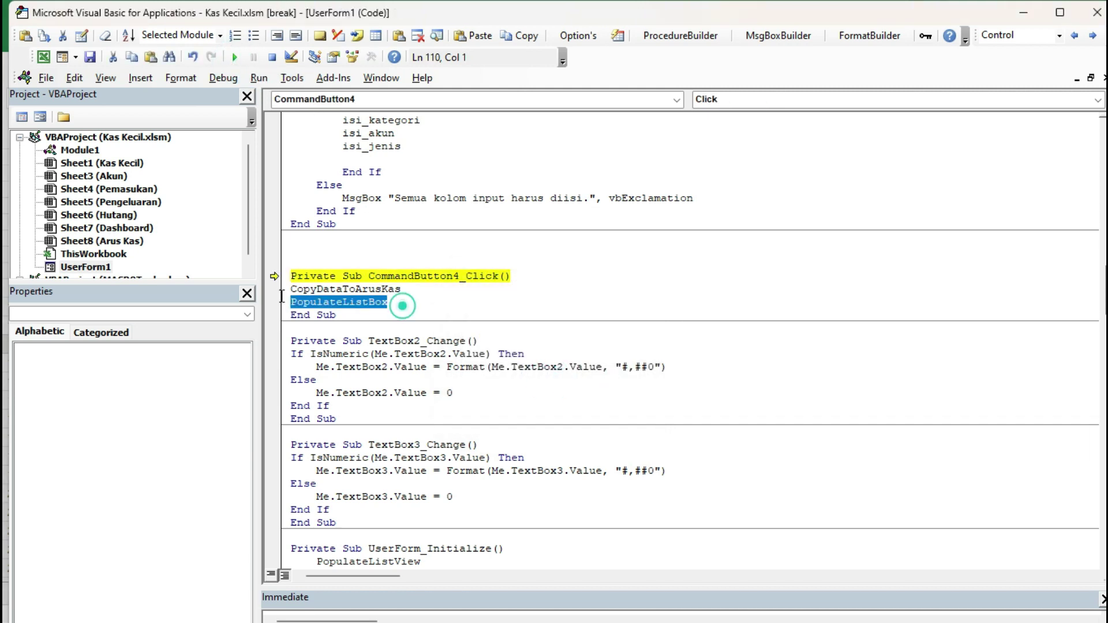
{"action": "type", "text": "PopulateListView"}
{"action": "left_click", "coordinate": [448, 341]}
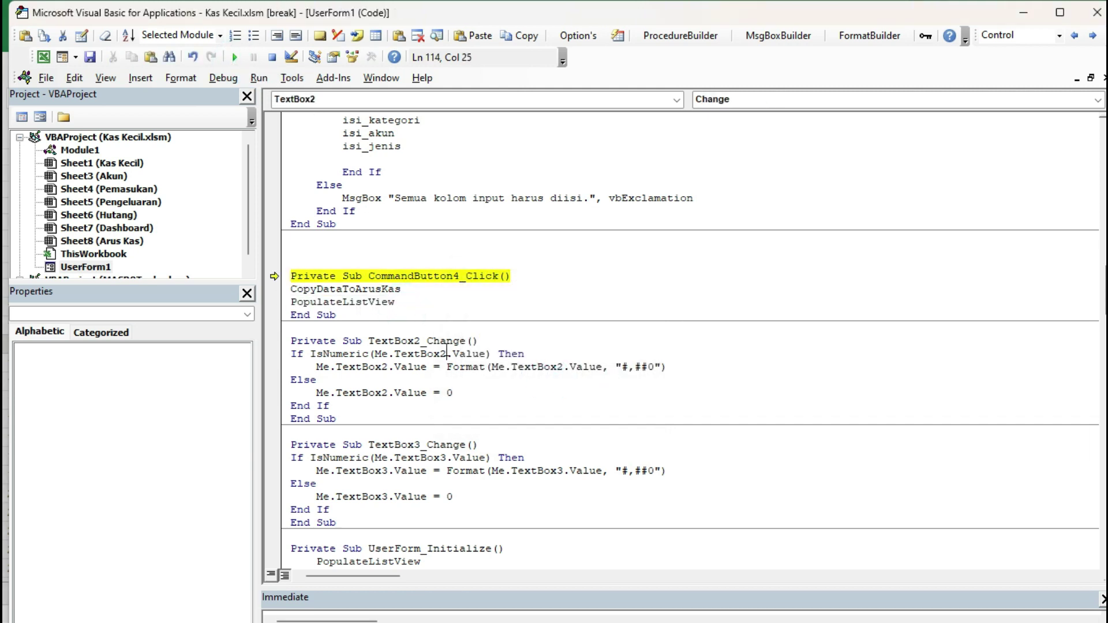
Resume the interrupted macro to post the transactions to Arus Kas, acknowledge the message and close the form
{"action": "left_click", "coordinate": [234, 57]}
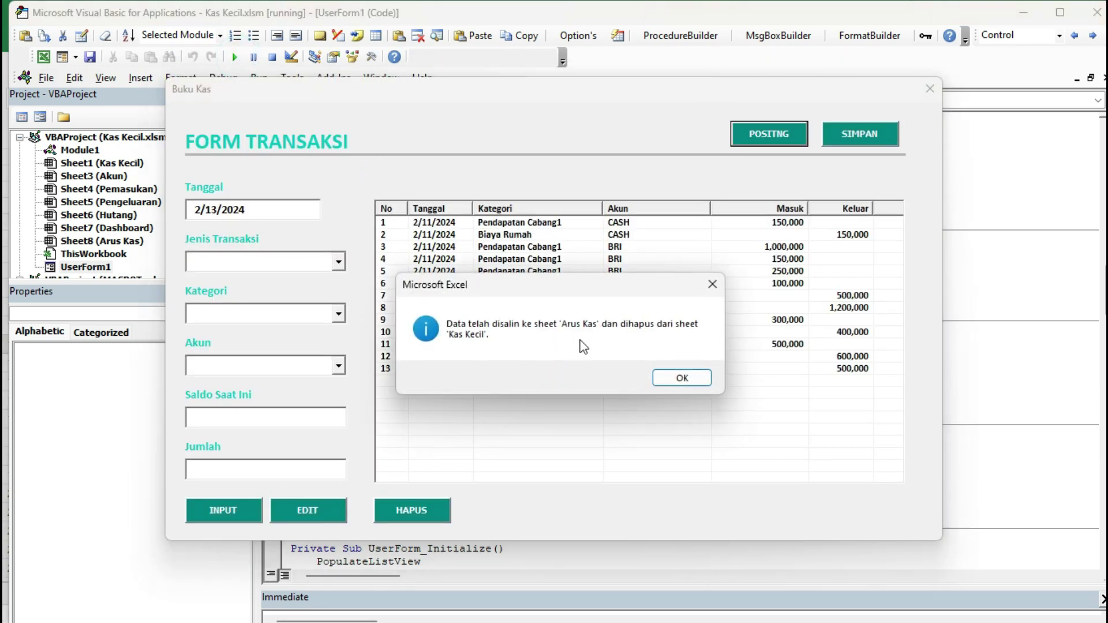
{"action": "left_click", "coordinate": [675, 377]}
{"action": "left_click_drag", "start_coordinate": [530, 100], "coordinate": [672, 168]}
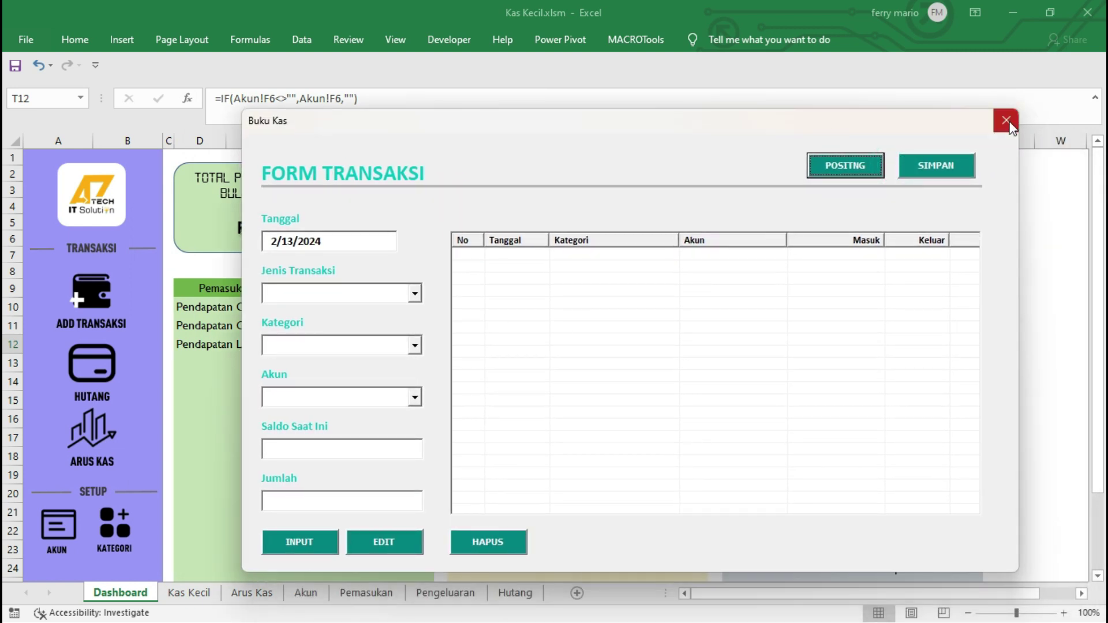
{"action": "left_click", "coordinate": [1008, 119]}
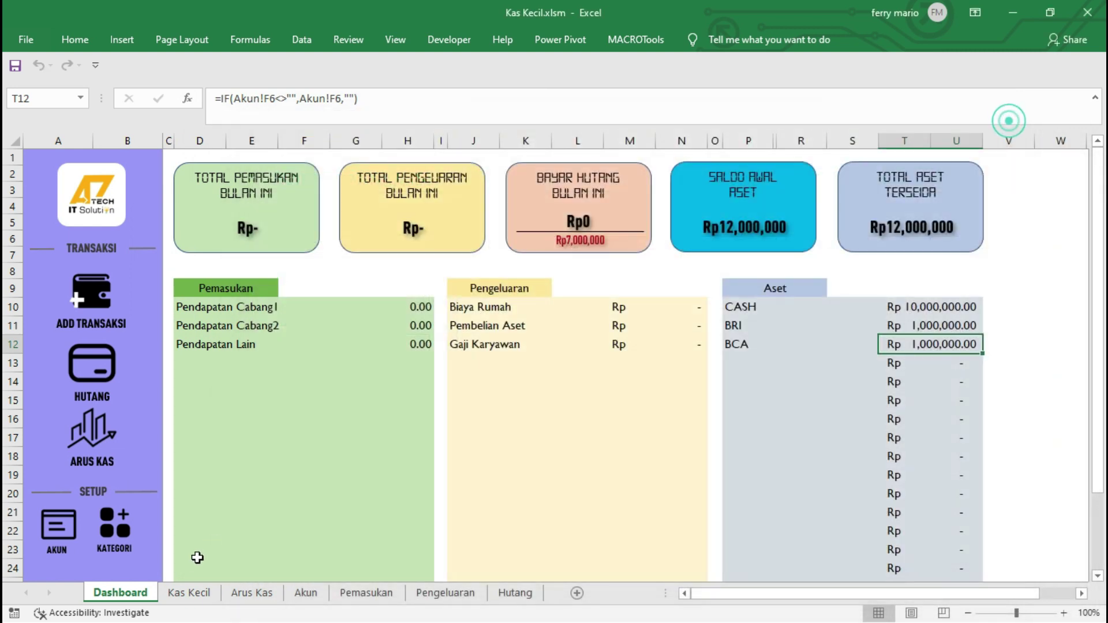
Review the posted transactions on the Arus Kas sheet and the Kas Kecil sheet's contents, returning to the Dashboard
{"action": "left_click", "coordinate": [188, 593]}
{"action": "left_click", "coordinate": [252, 593]}
{"action": "left_click", "coordinate": [609, 398]}
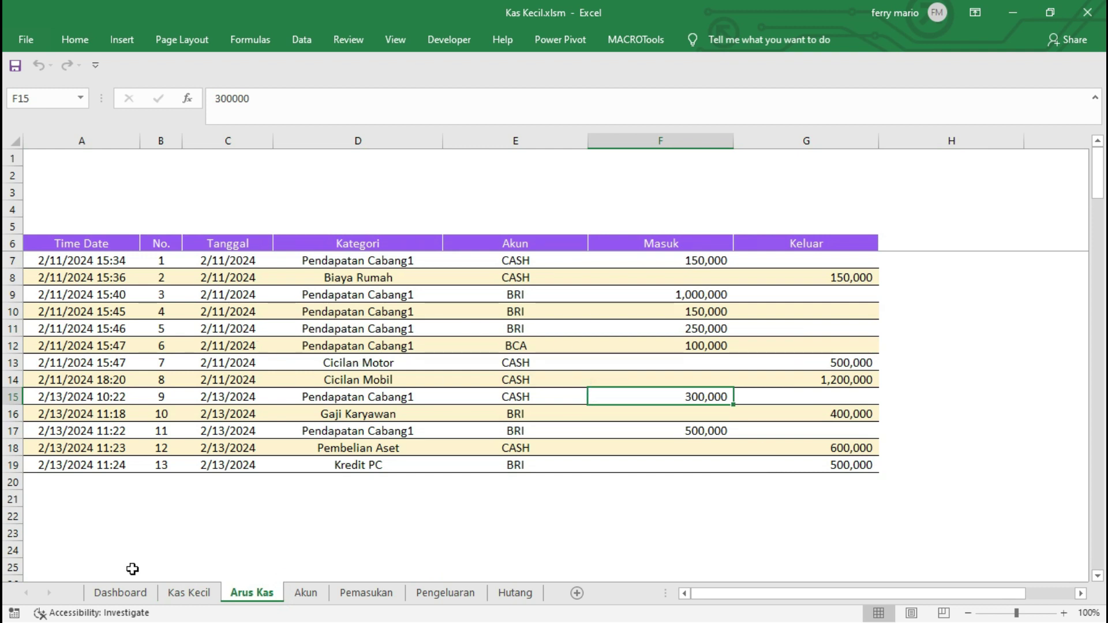
{"action": "scroll", "coordinate": [312, 341], "scroll_direction": "down", "scroll_amount": 3}
{"action": "scroll", "coordinate": [315, 337], "scroll_direction": "up", "scroll_amount": 3}
{"action": "left_click", "coordinate": [206, 594]}
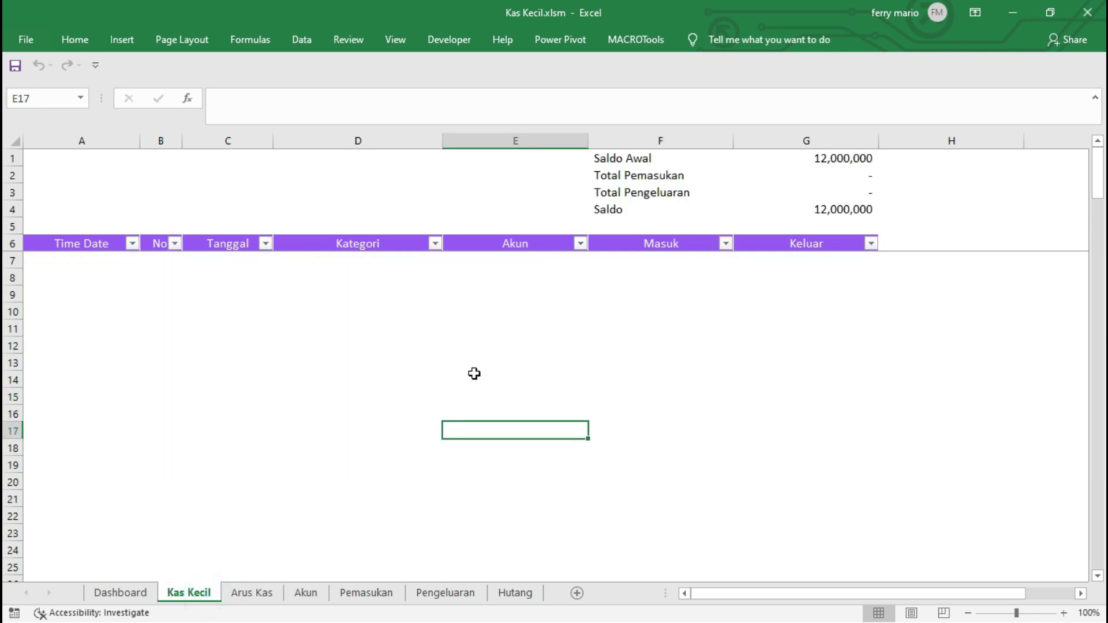
{"action": "left_click", "coordinate": [124, 594]}
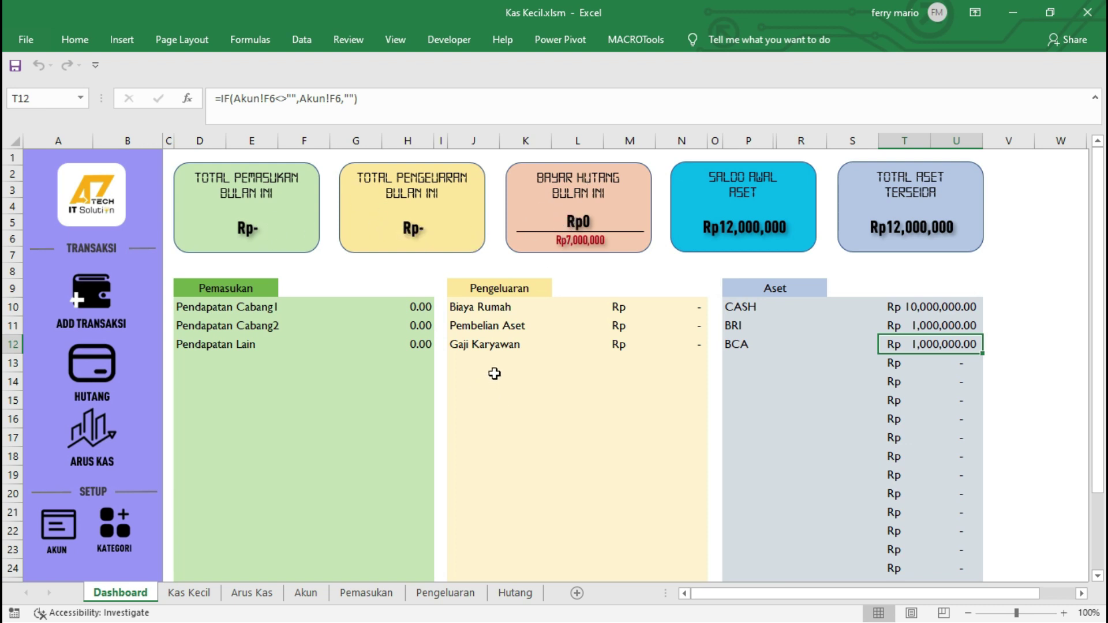
Check the Pengeluaran categories and the debt balances and Dibayar formula on the Hutang sheet, returning to the Dashboard
{"action": "left_click", "coordinate": [450, 592]}
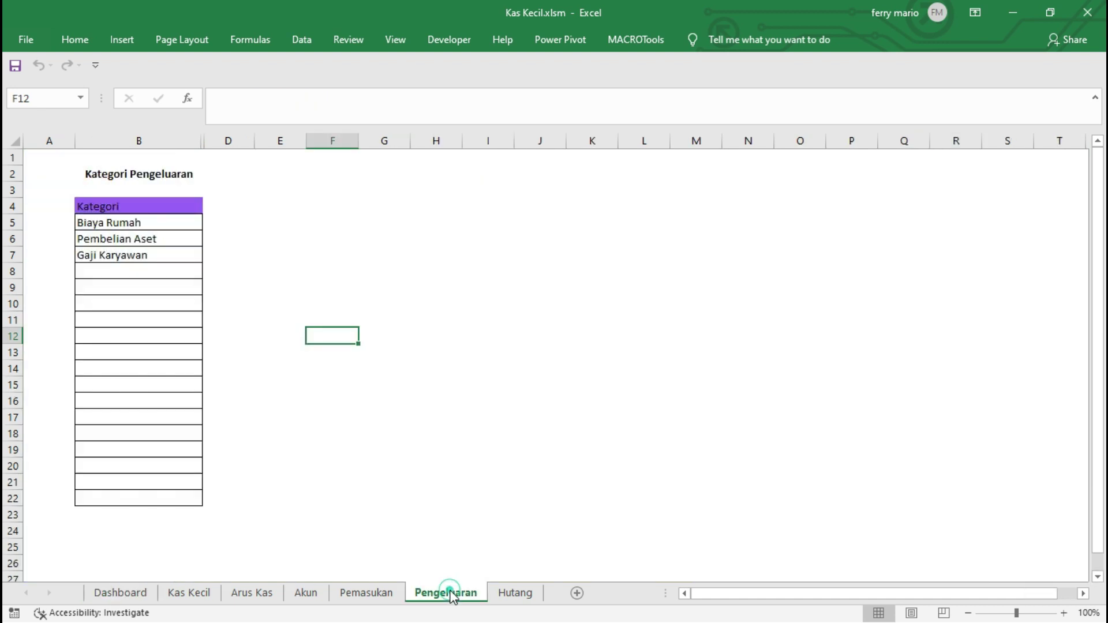
{"action": "left_click", "coordinate": [520, 593]}
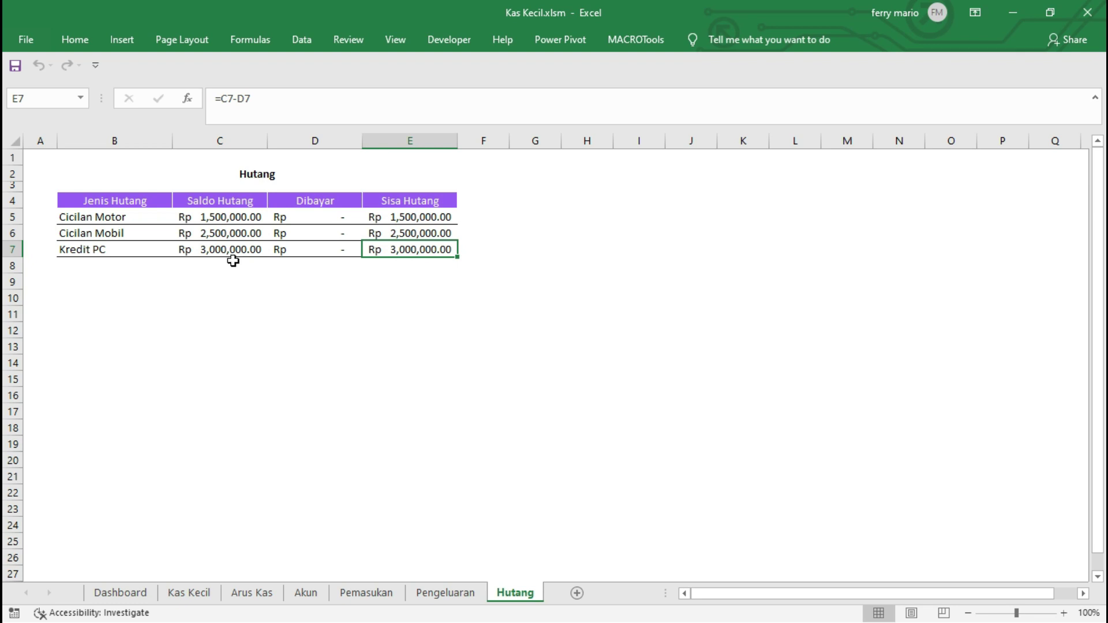
{"action": "left_click_drag", "start_coordinate": [109, 213], "coordinate": [205, 256]}
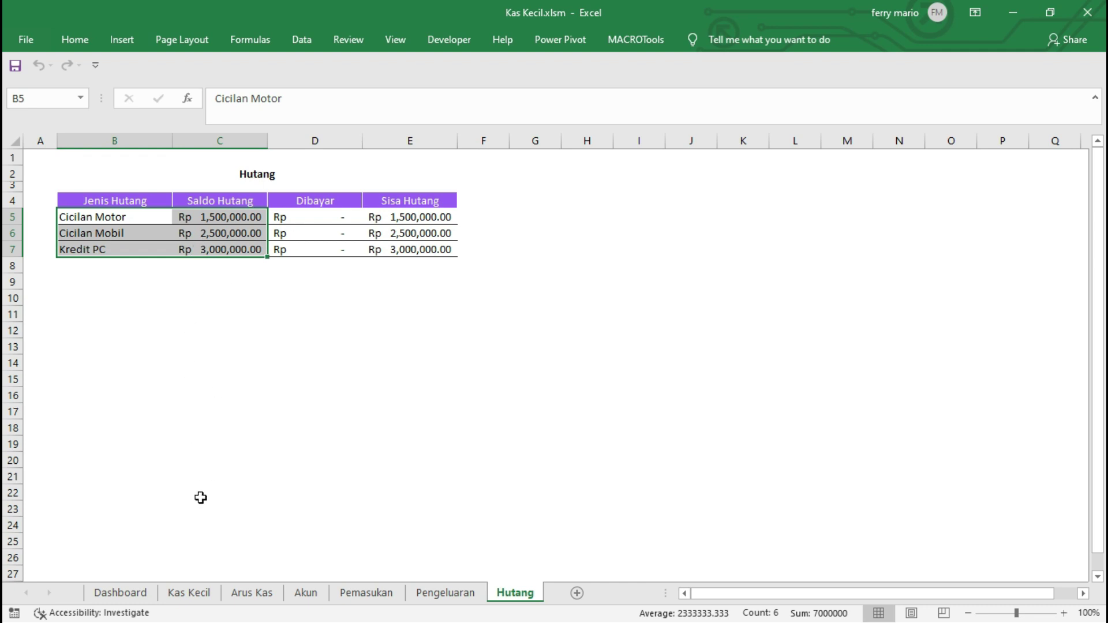
{"action": "left_click", "coordinate": [318, 220]}
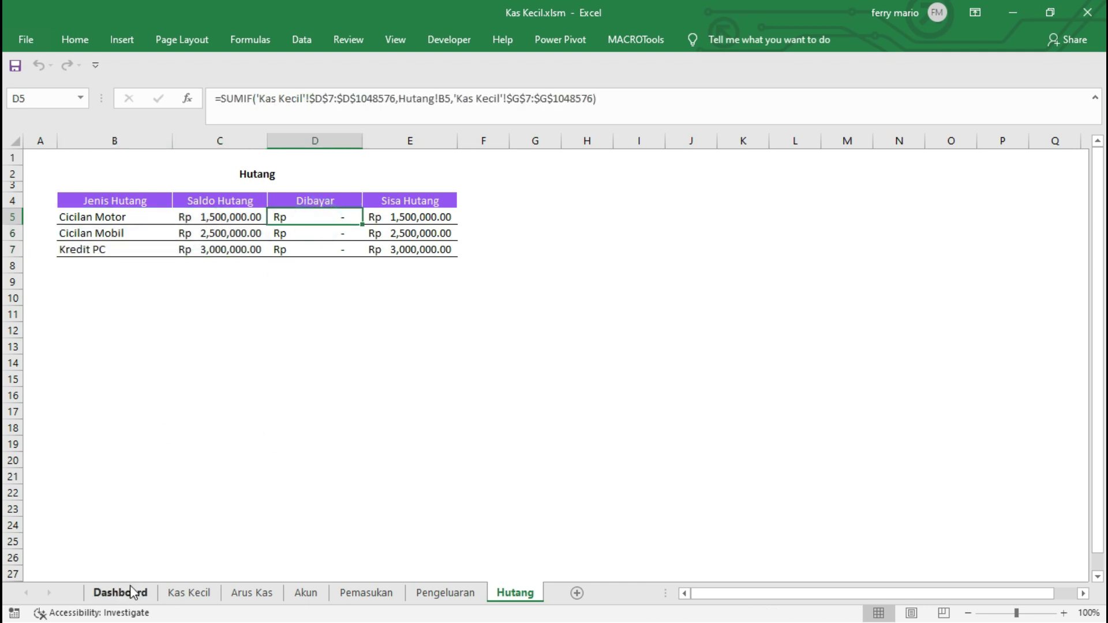
{"action": "left_click", "coordinate": [120, 593]}
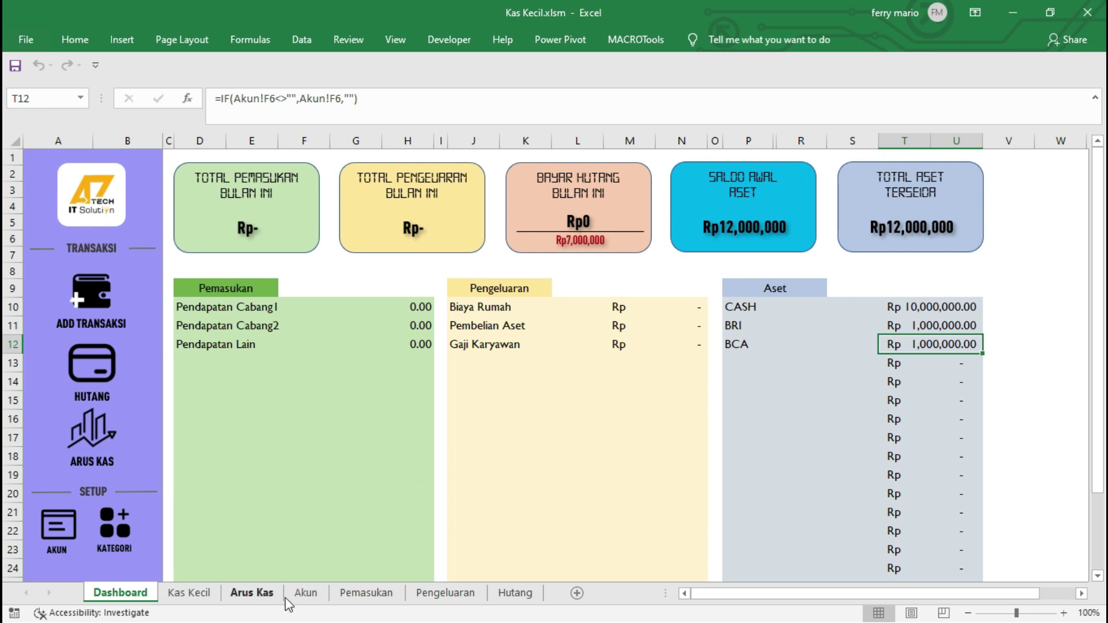
Add Biaya Transportasi as a new expense category below Gaji Karyawan on the Pengeluaran sheet
{"action": "left_click", "coordinate": [387, 595]}
{"action": "left_click", "coordinate": [117, 267]}
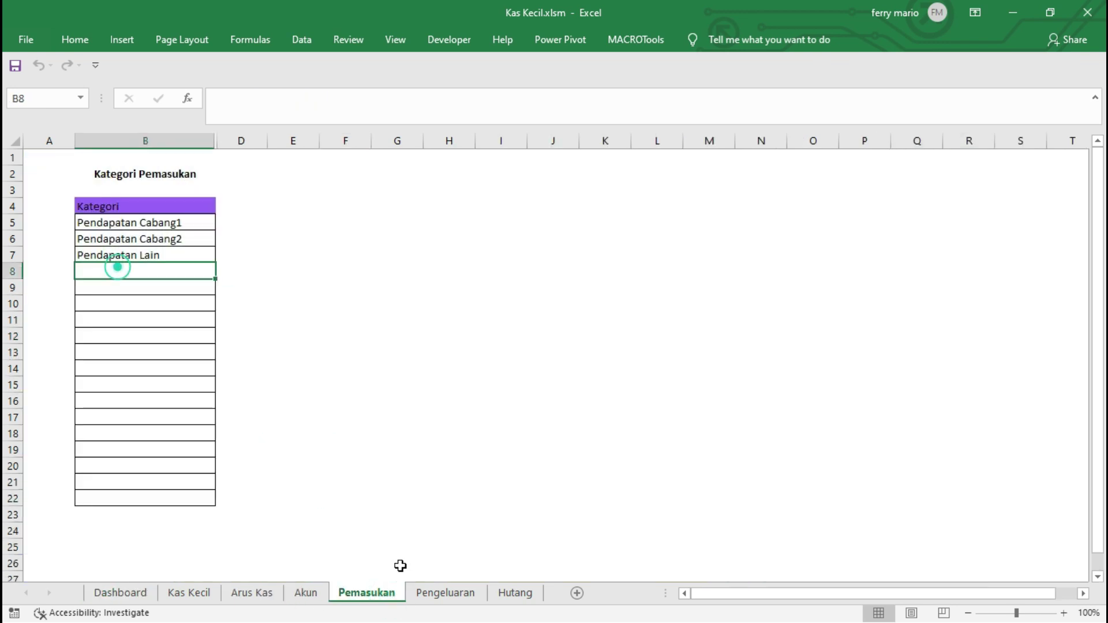
{"action": "left_click", "coordinate": [446, 595]}
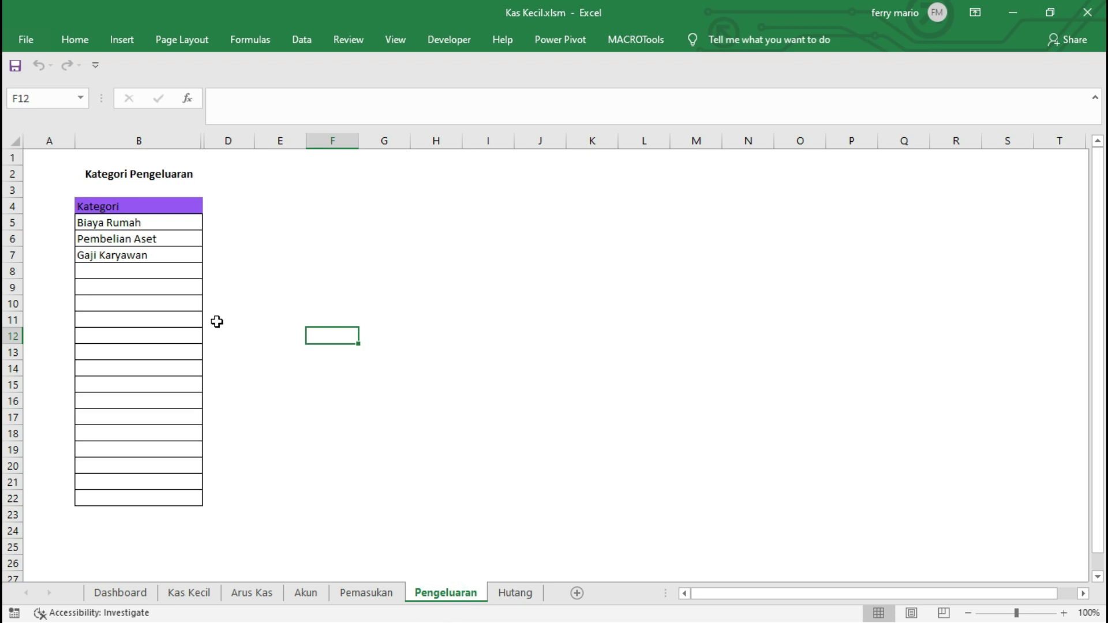
{"action": "left_click", "coordinate": [110, 266]}
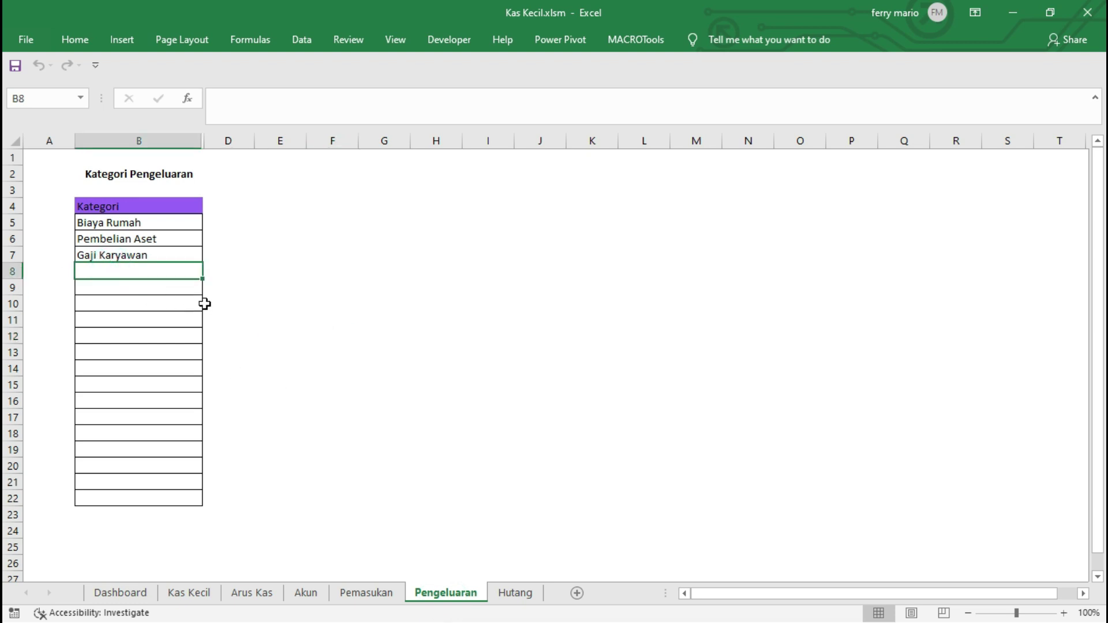
{"action": "type", "text": "Biaya Transportasi"}
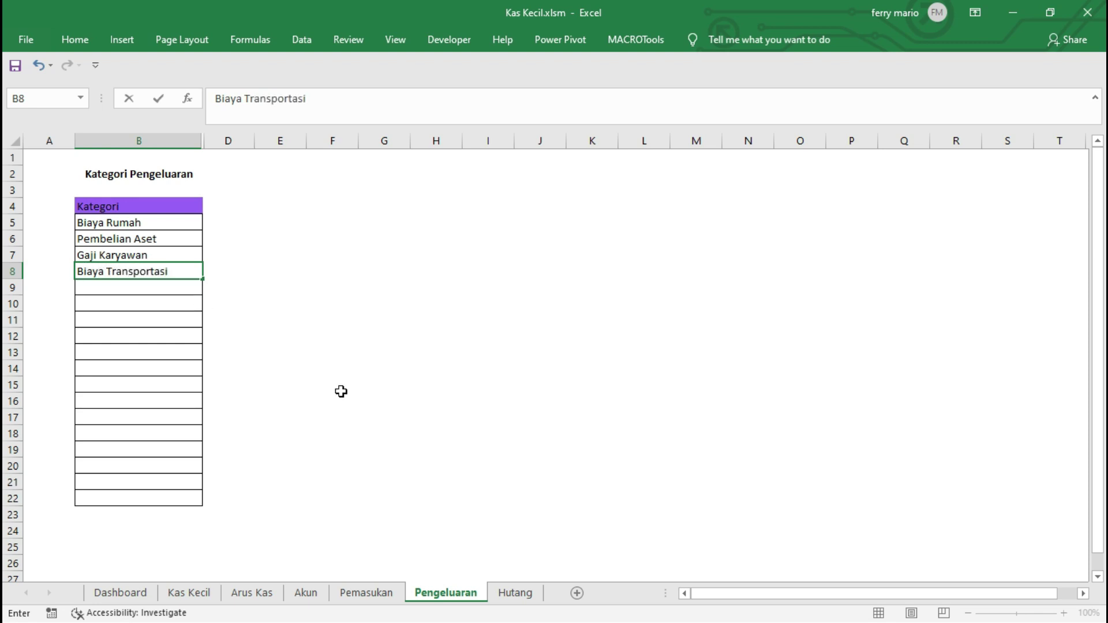
{"action": "left_click", "coordinate": [340, 392]}
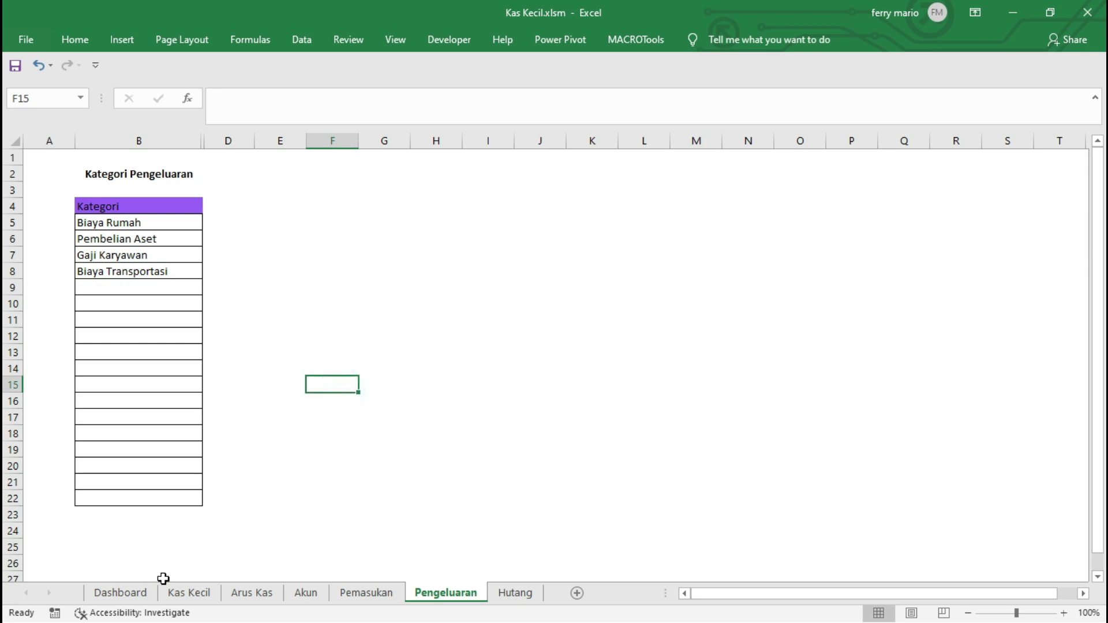
Start a new transaction from the Dashboard with transaction type Pengeluaran and category Biaya Transportasi
{"action": "left_click", "coordinate": [147, 594]}
{"action": "left_click", "coordinate": [91, 292]}
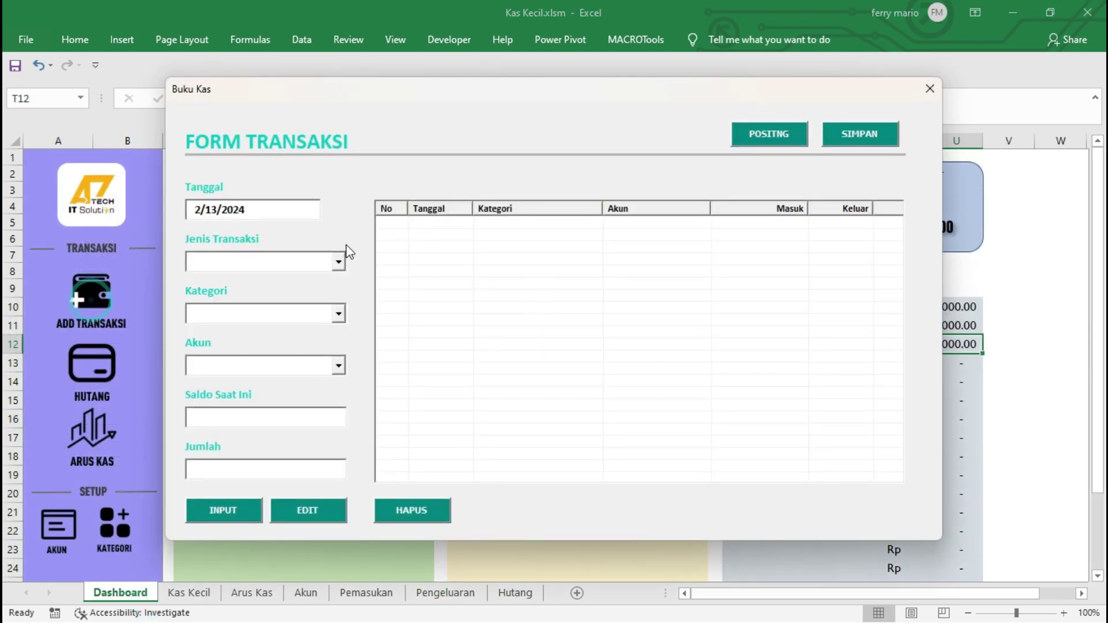
{"action": "left_click", "coordinate": [339, 263]}
{"action": "left_click", "coordinate": [317, 280]}
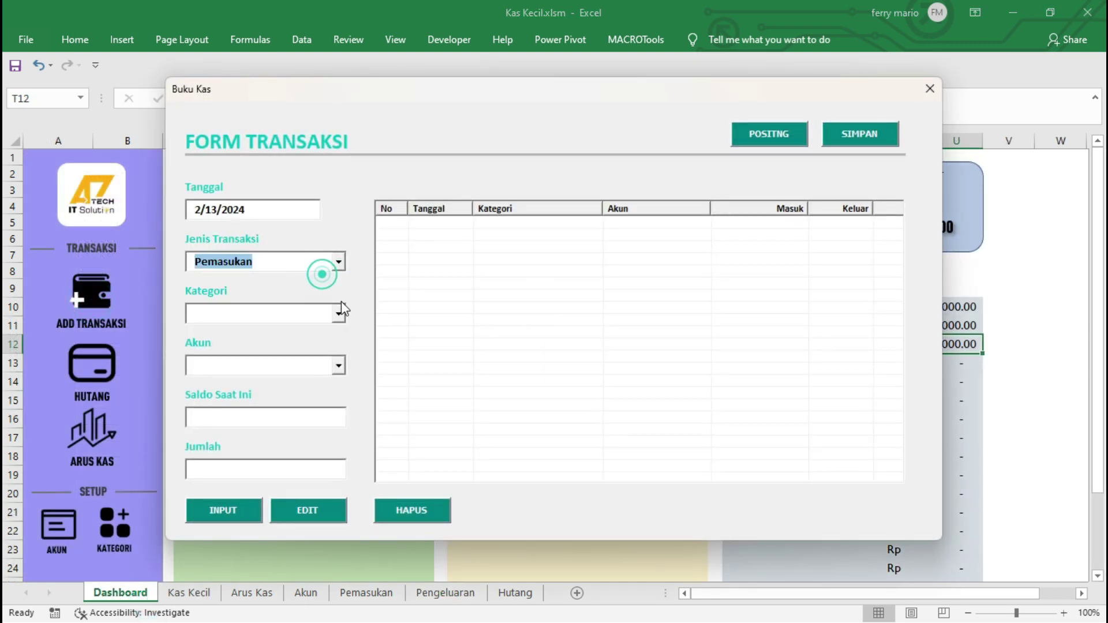
{"action": "left_click", "coordinate": [341, 265]}
{"action": "left_click", "coordinate": [328, 301]}
{"action": "left_click", "coordinate": [339, 314]}
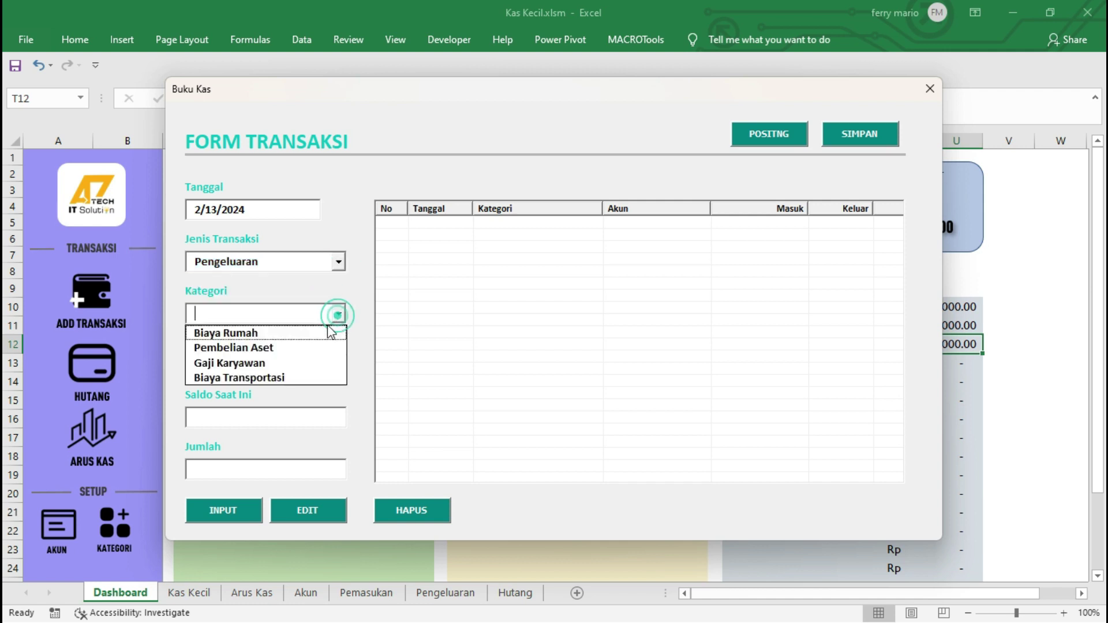
{"action": "left_click", "coordinate": [264, 382]}
Assign the expense to the CASH account with an amount of 100,000, enter it in Kas Kecil and acknowledge the message
{"action": "left_click", "coordinate": [335, 365]}
{"action": "left_click", "coordinate": [297, 389]}
{"action": "left_click", "coordinate": [315, 469]}
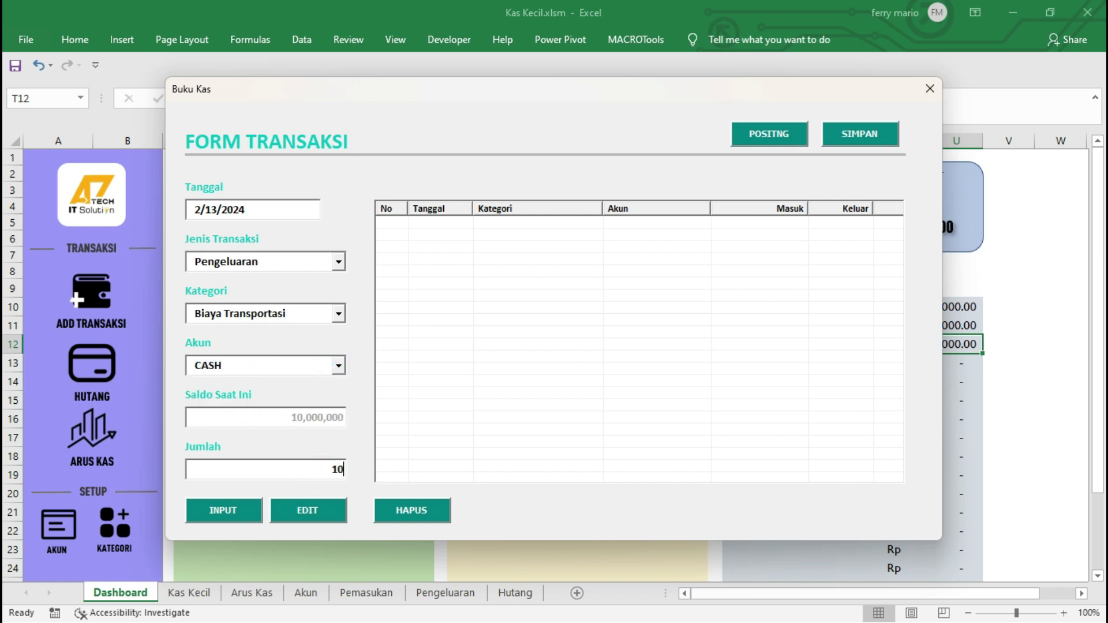
{"action": "left_click", "coordinate": [223, 510]}
{"action": "key", "text": "Return"}
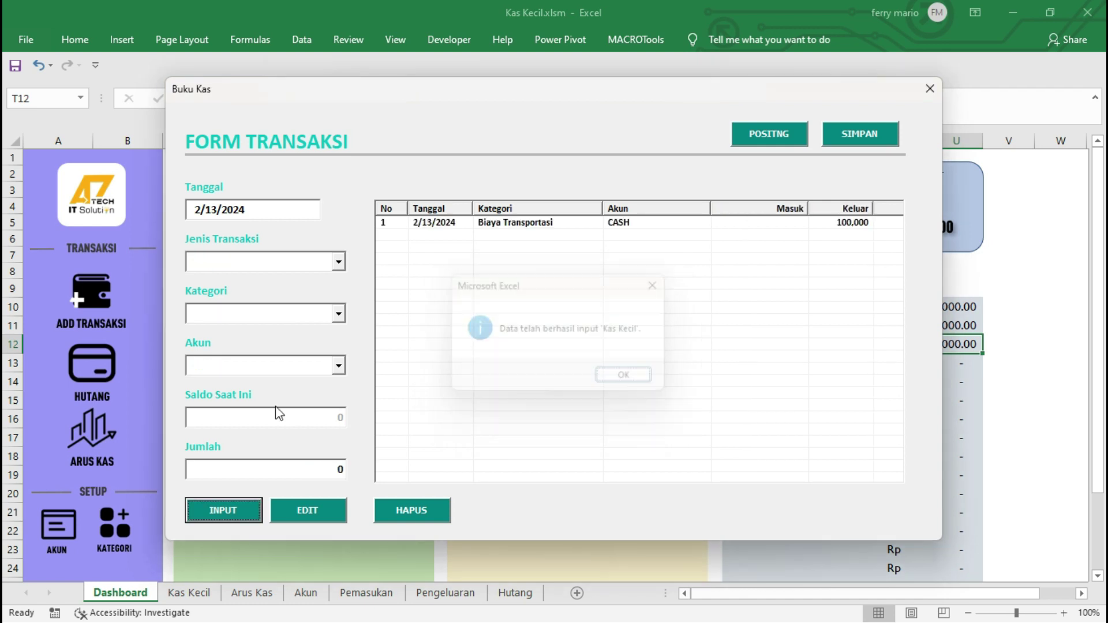
Close the transaction form and check the CASH balance in the Dashboard's Aset list
{"action": "left_click", "coordinate": [929, 88]}
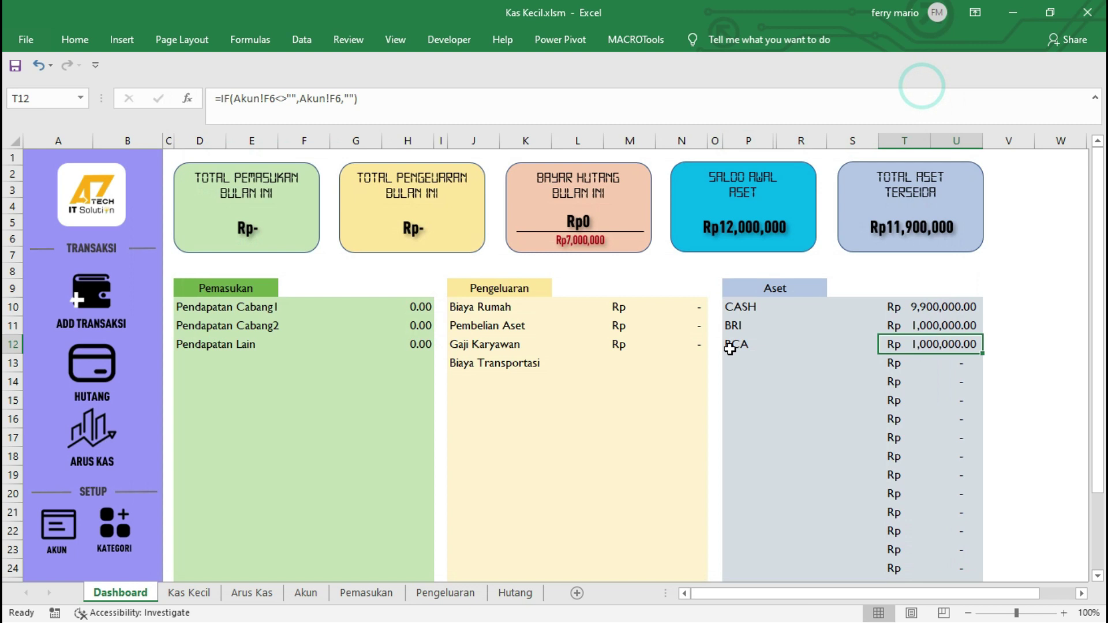
{"action": "left_click", "coordinate": [954, 307]}
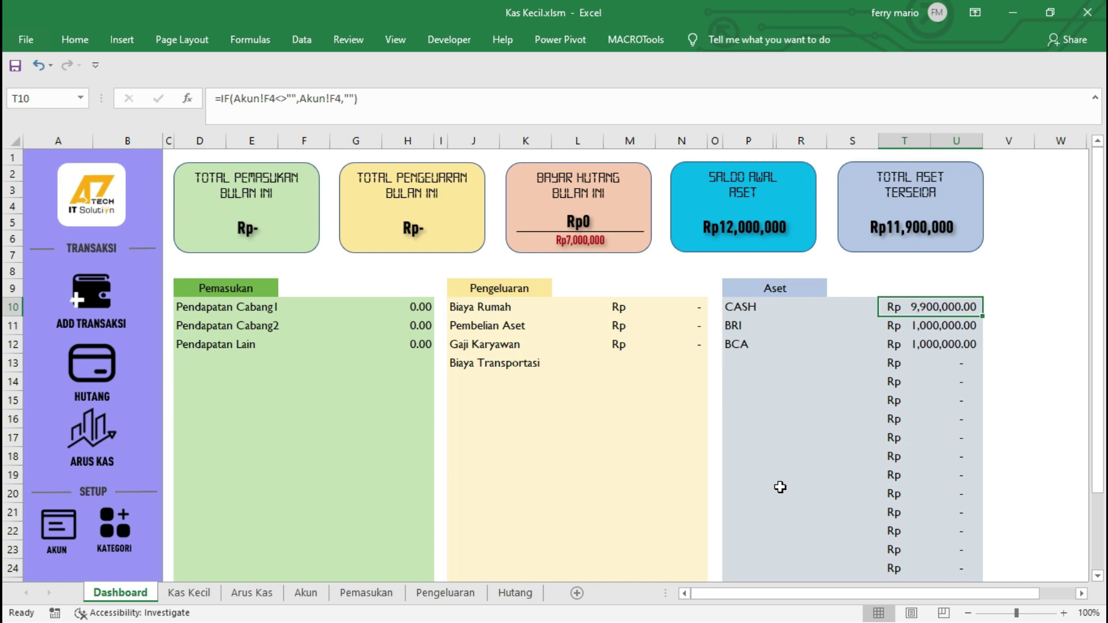
{"action": "key", "text": "alt+F11"}
{"action": "key", "text": "super"}
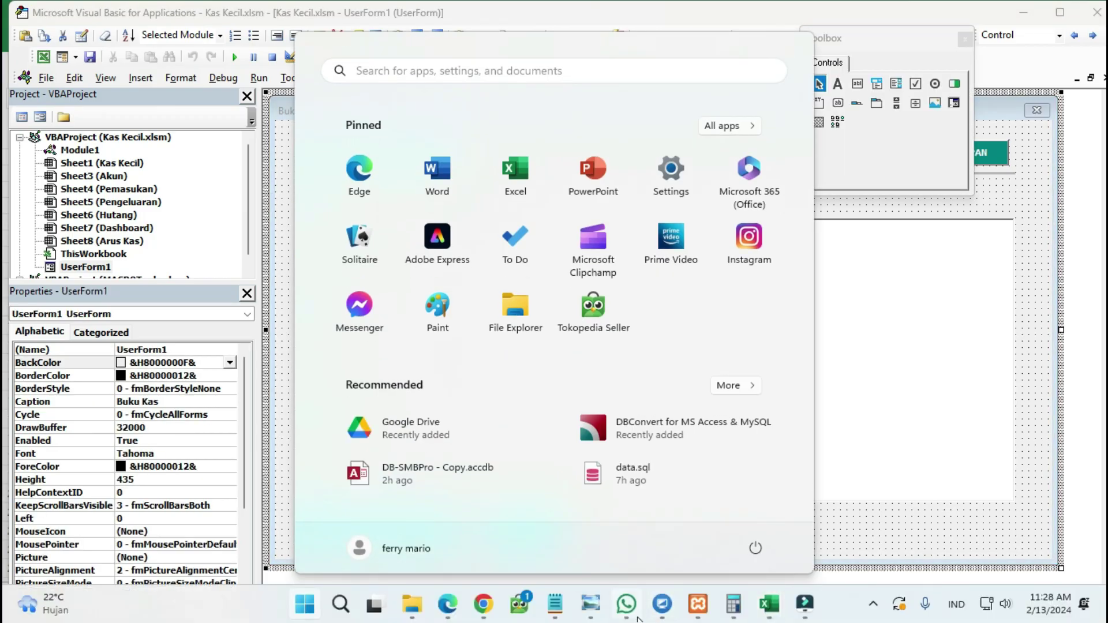